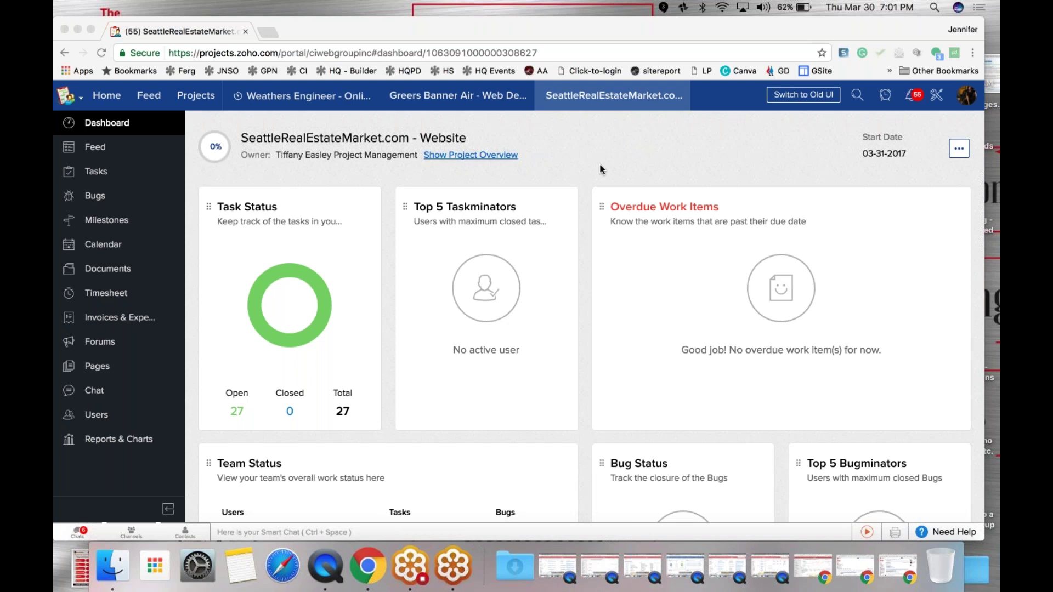
# Bring up the SeattleRealEstateMarket.com - Website dashboard showing 27 open tasks, 0 closed, none overdue.
pyautogui.click(596, 32)
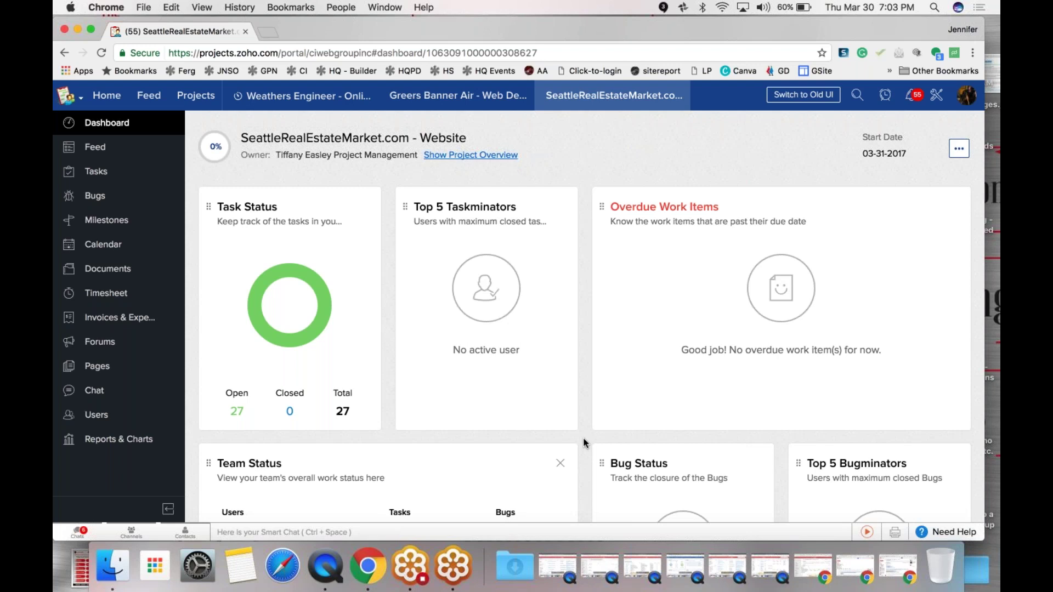
# Open the Feed and scroll through posts like Seattle-at-Night.jpg and Aurora-Bridge.jpg, then return to top.
pyautogui.click(95, 147)
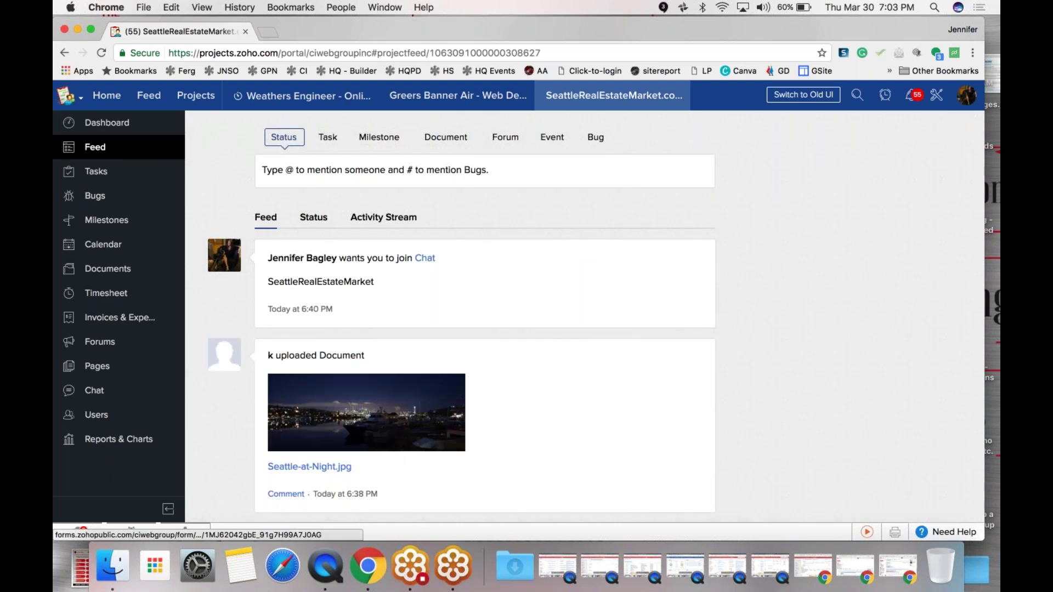
pyautogui.scroll(-20, 221, 411)
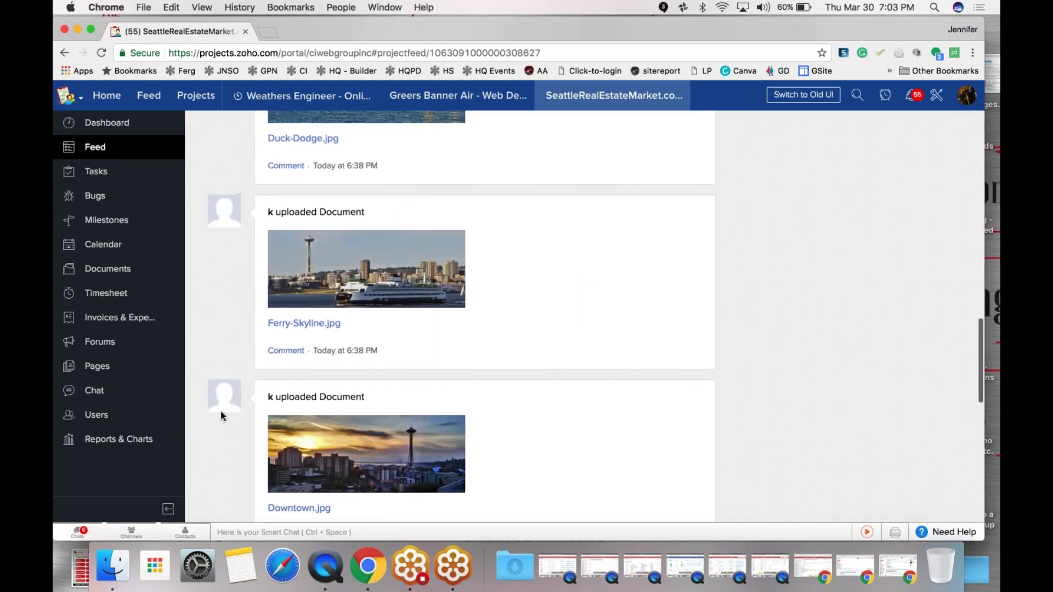
pyautogui.scroll(-10, 221, 410)
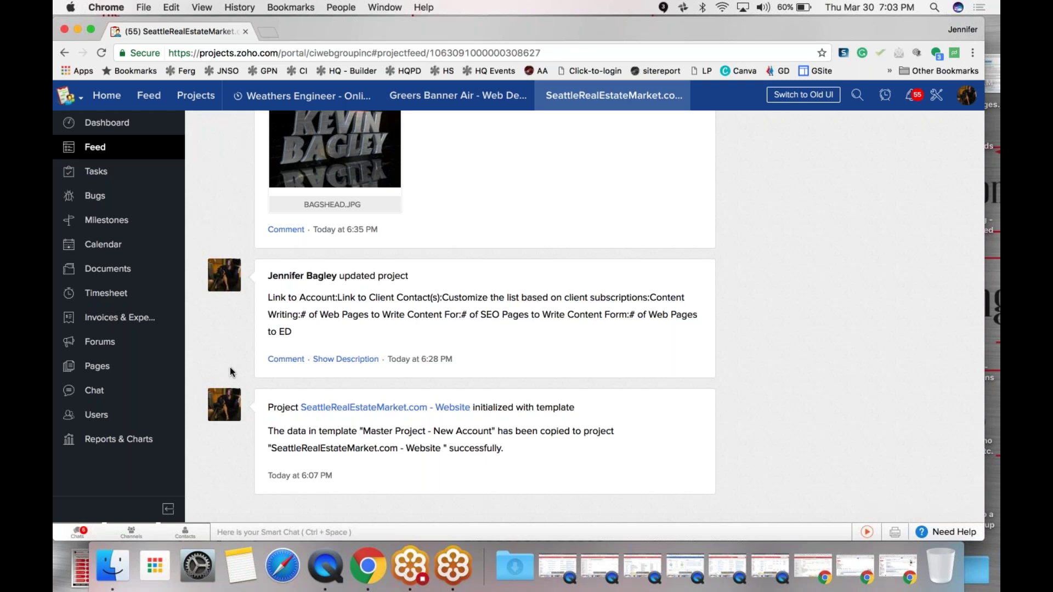
pyautogui.scroll(5, 229, 369)
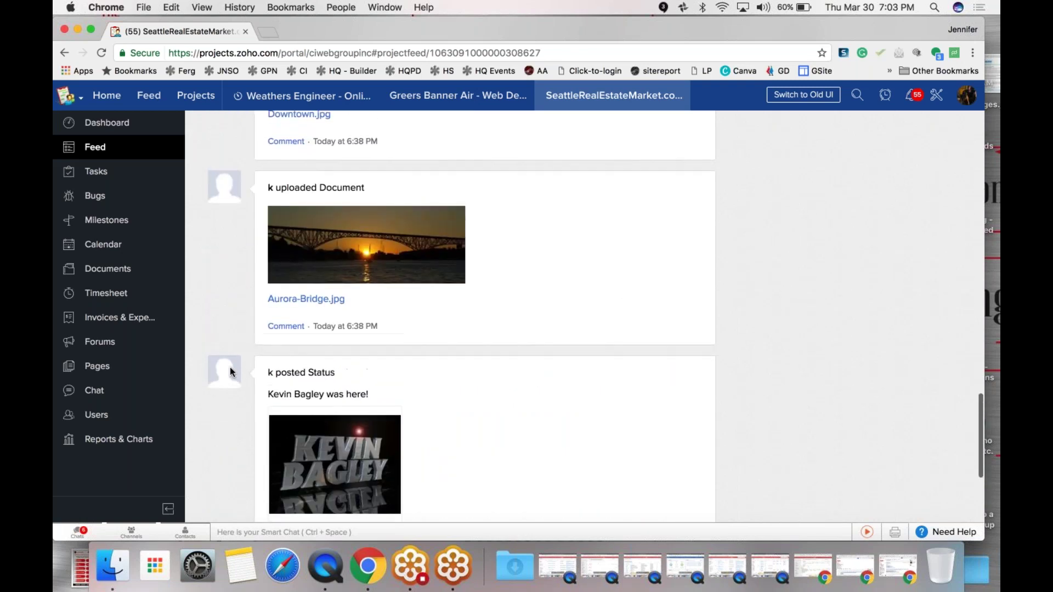
pyautogui.scroll(-2, 831, 182)
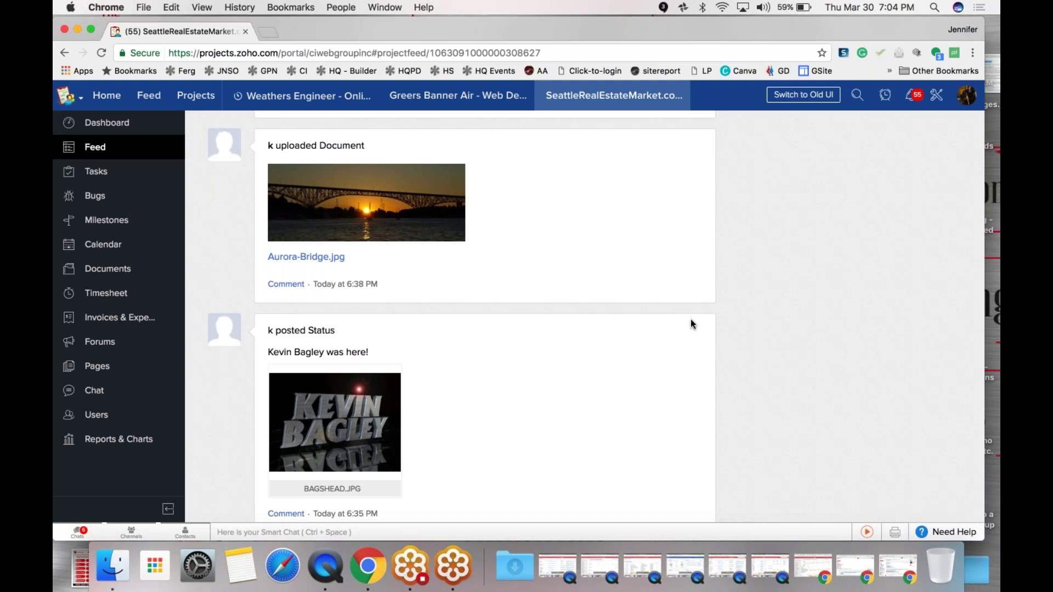
pyautogui.scroll(15, 691, 320)
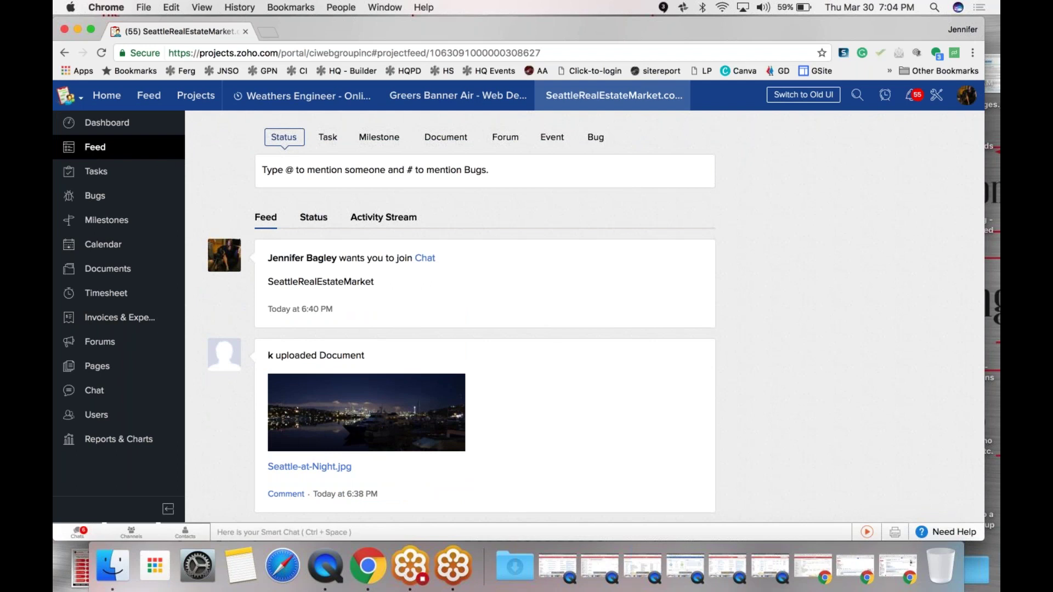
# Start a status that @-mentions three team members, including web team and customer-service contacts.
pyautogui.click(289, 171)
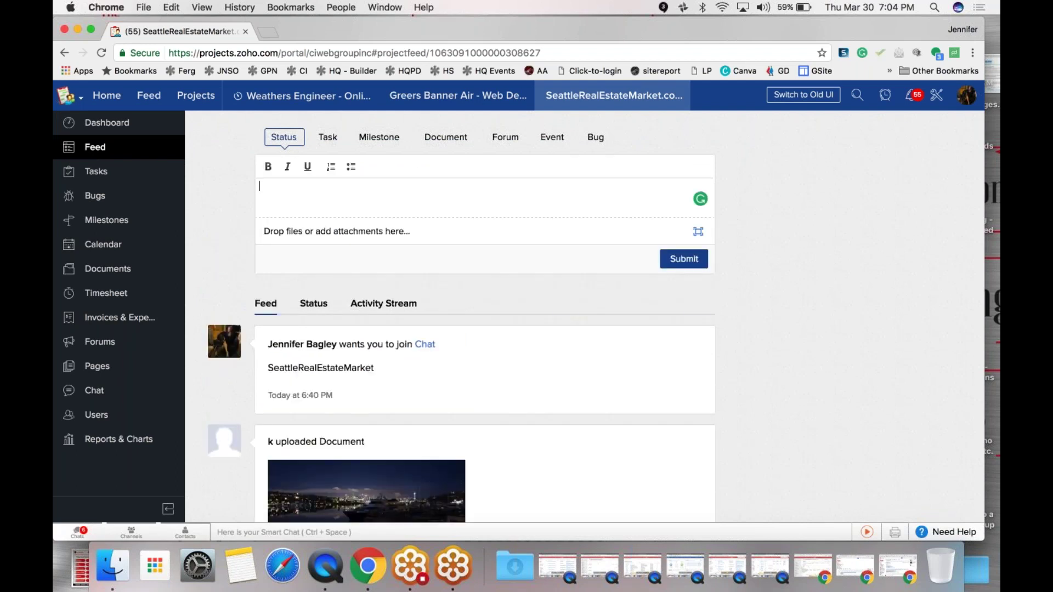
pyautogui.write('@ke')
pyautogui.press('BackSpace')
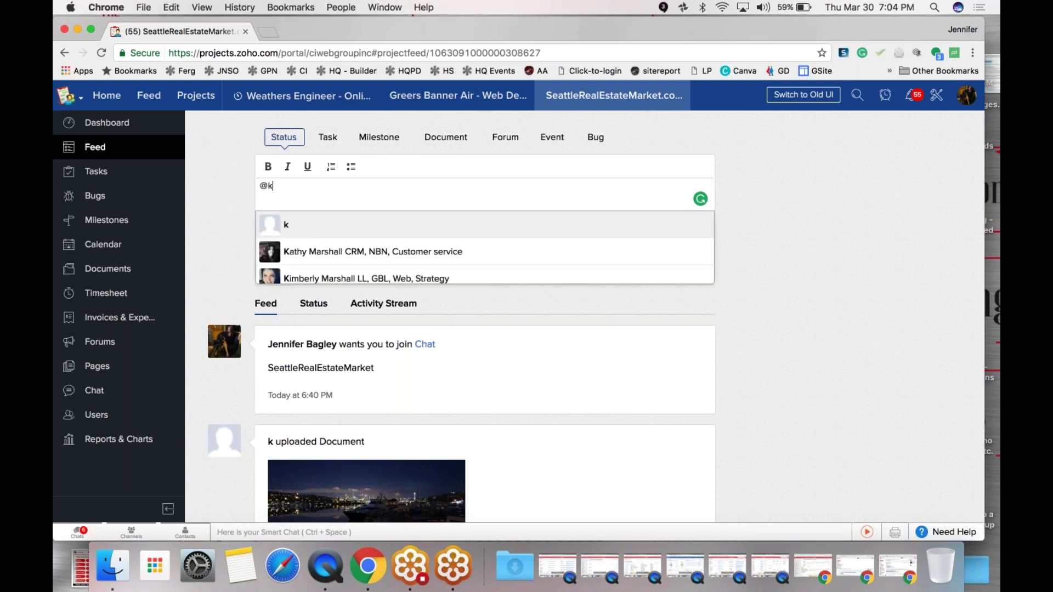
pyautogui.press('Return')
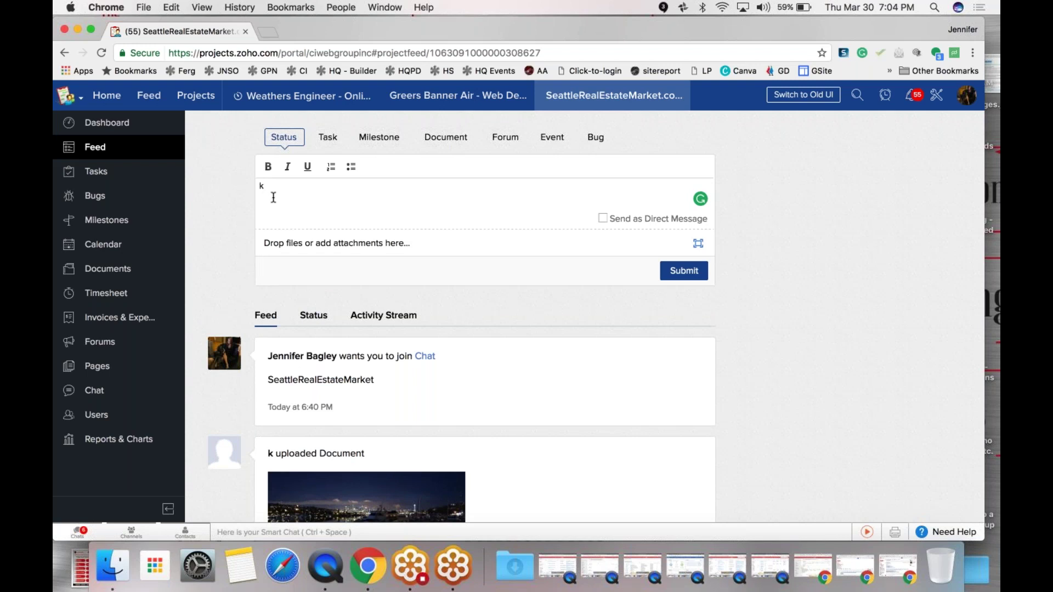
pyautogui.write('@mi')
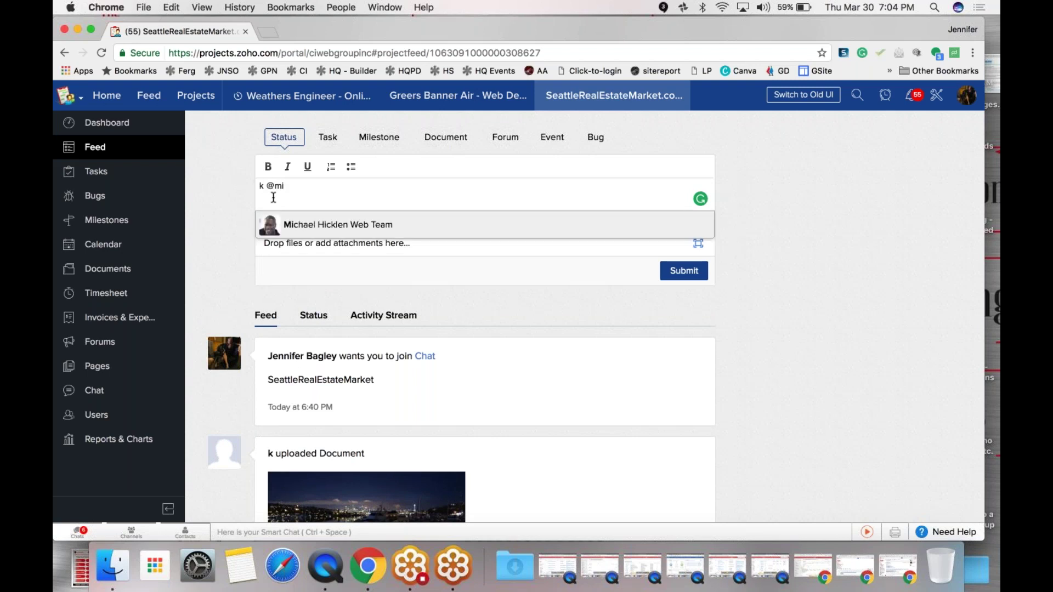
pyautogui.press('Return')
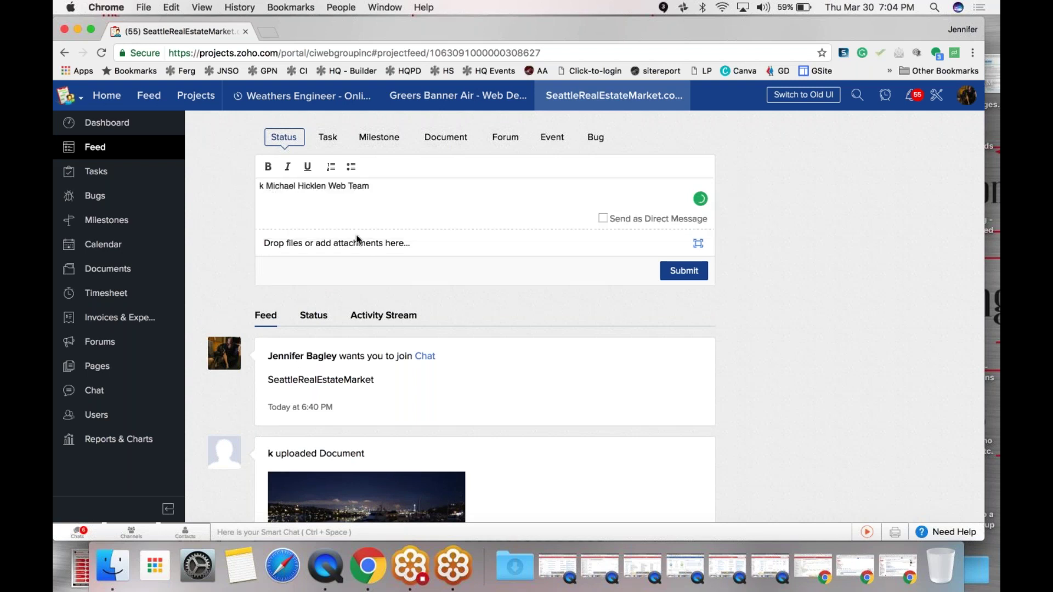
pyautogui.write('@ka')
pyautogui.press('Return')
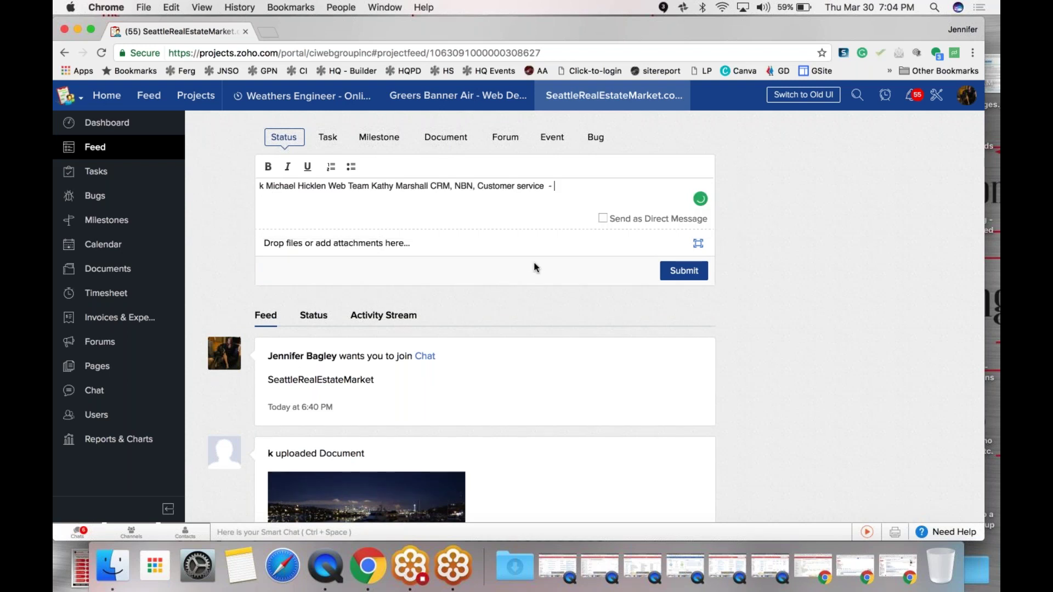
# Add the message '- Welcome you to your new website project - #12!' and post the status.
pyautogui.write('- Welcome you to your new website project - ')
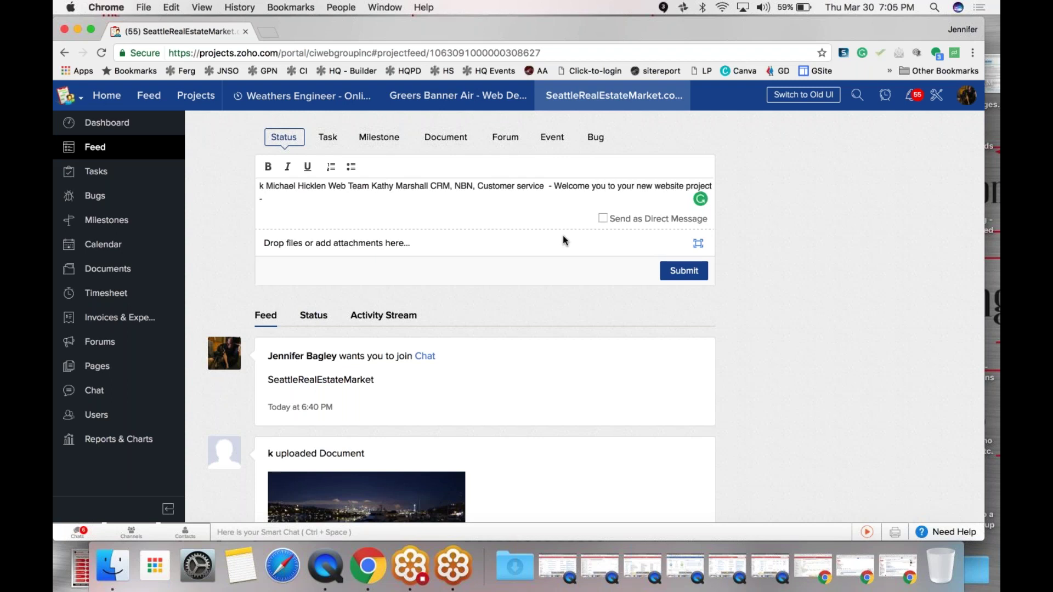
pyautogui.write('#12!')
pyautogui.click(678, 274)
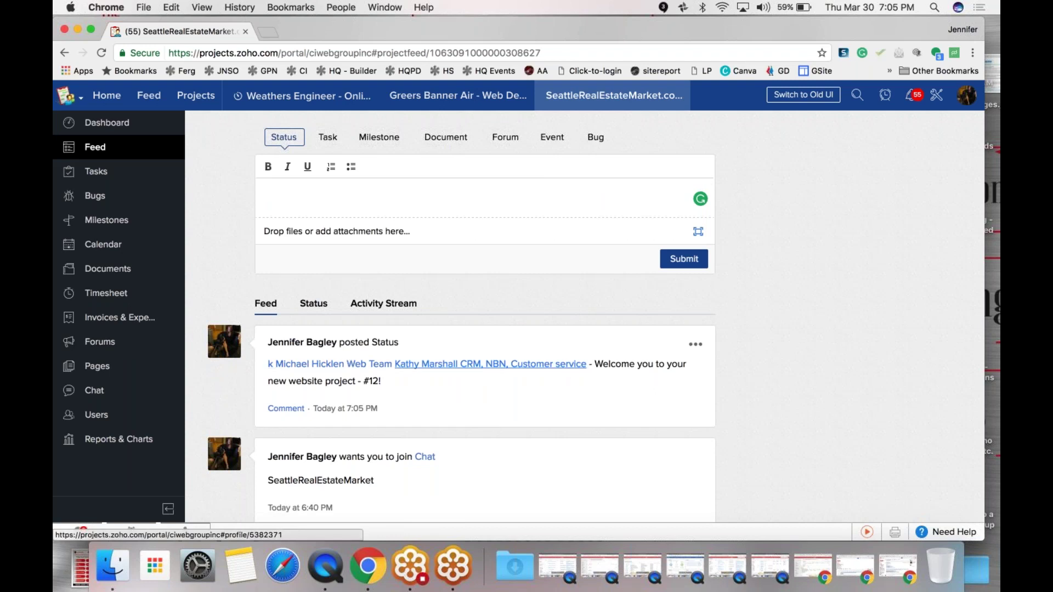
pyautogui.click(303, 194)
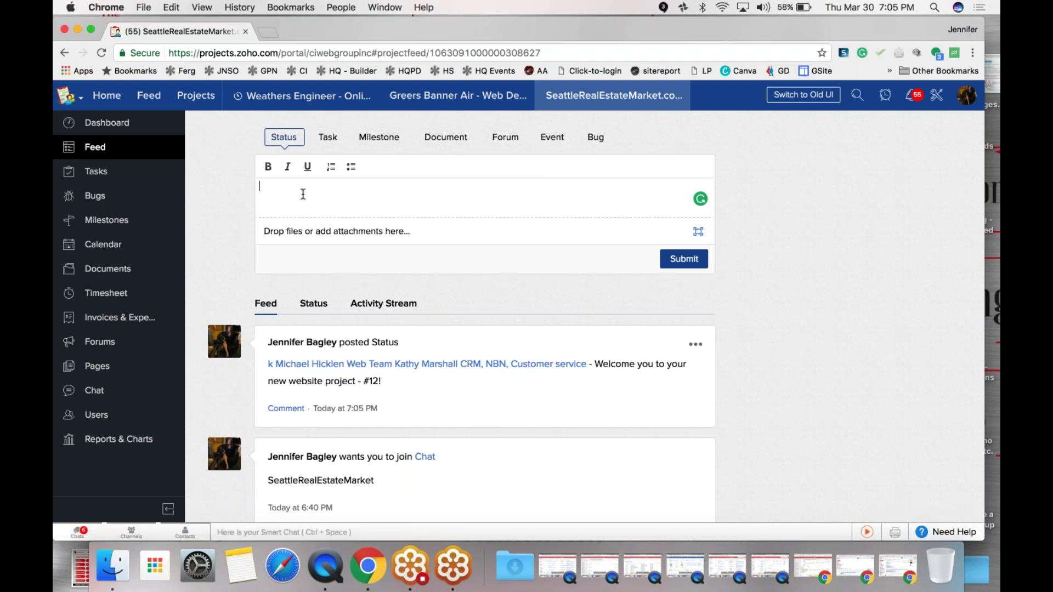
# Switch the composer to a new task in 'Project Set Up - Additional / Marketing' and view assignees.
pyautogui.write('@')
pyautogui.write('k')
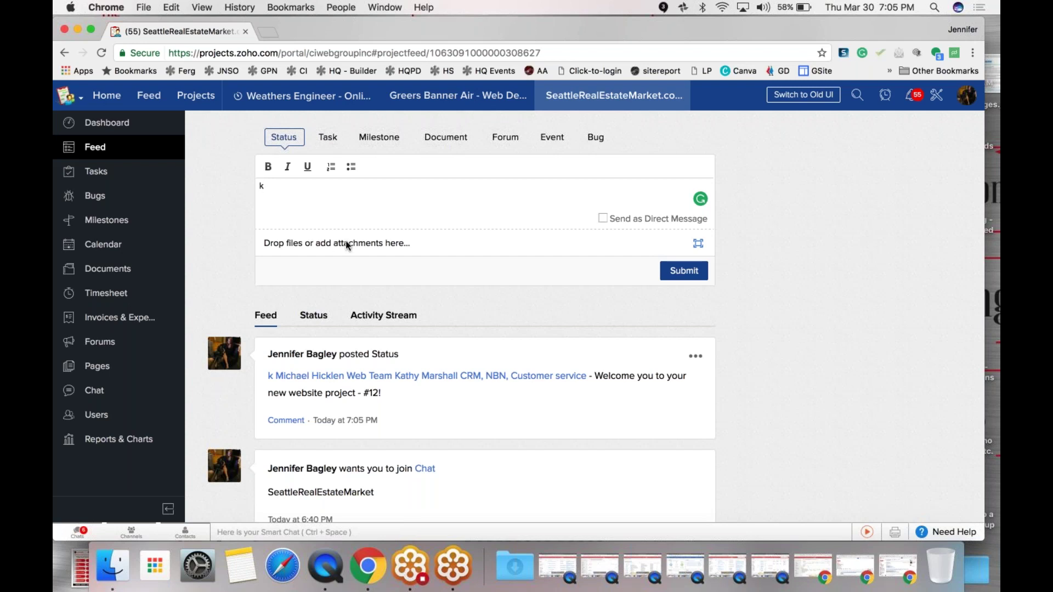
pyautogui.click(328, 137)
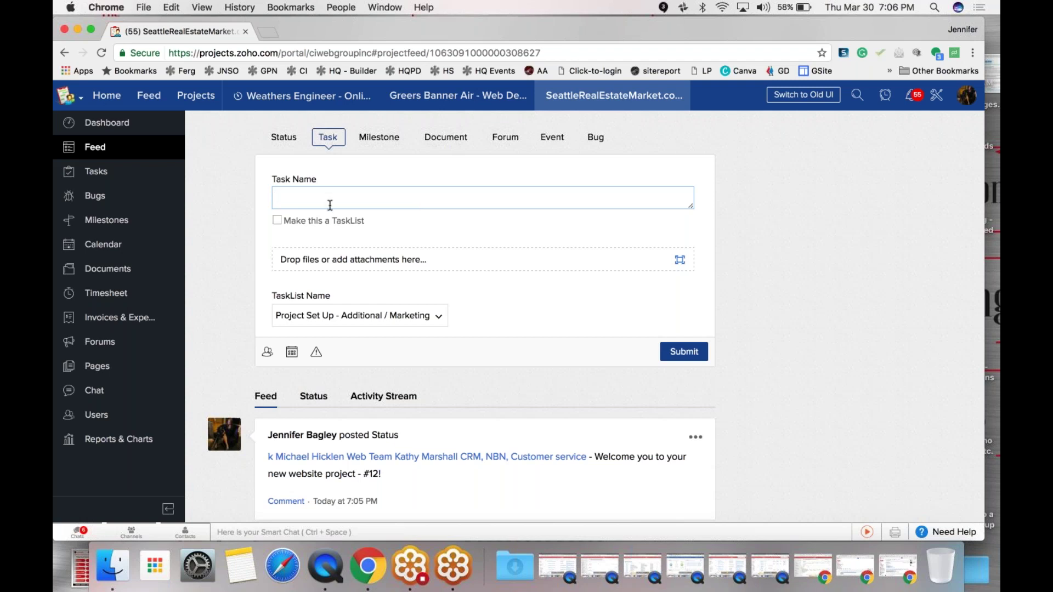
pyautogui.click(267, 354)
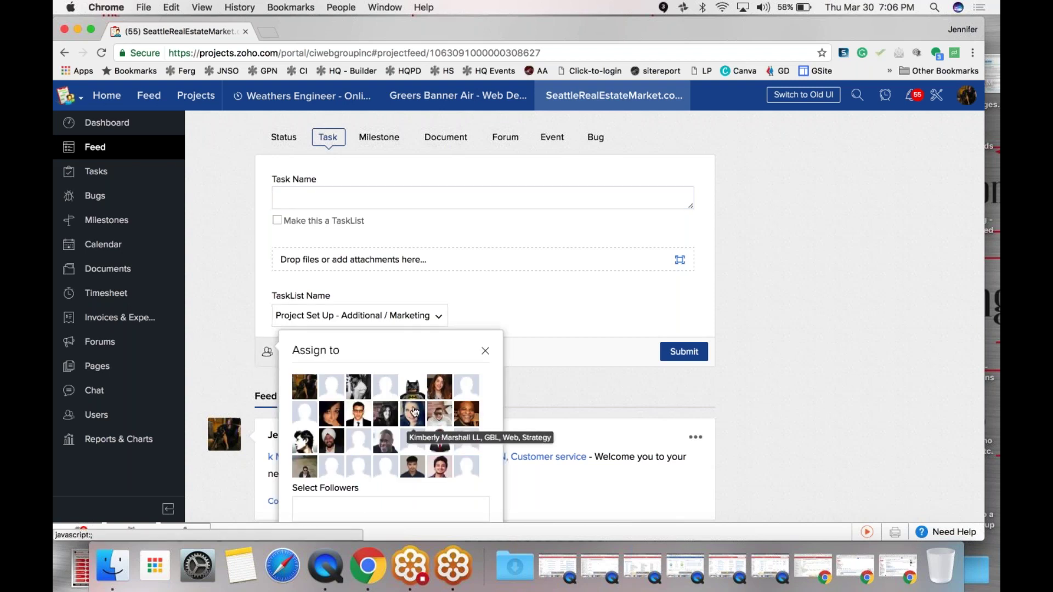
# Give the new item High priority and tick 'Make this a TaskList', leaving the name field ready.
pyautogui.scroll(-3, 398, 438)
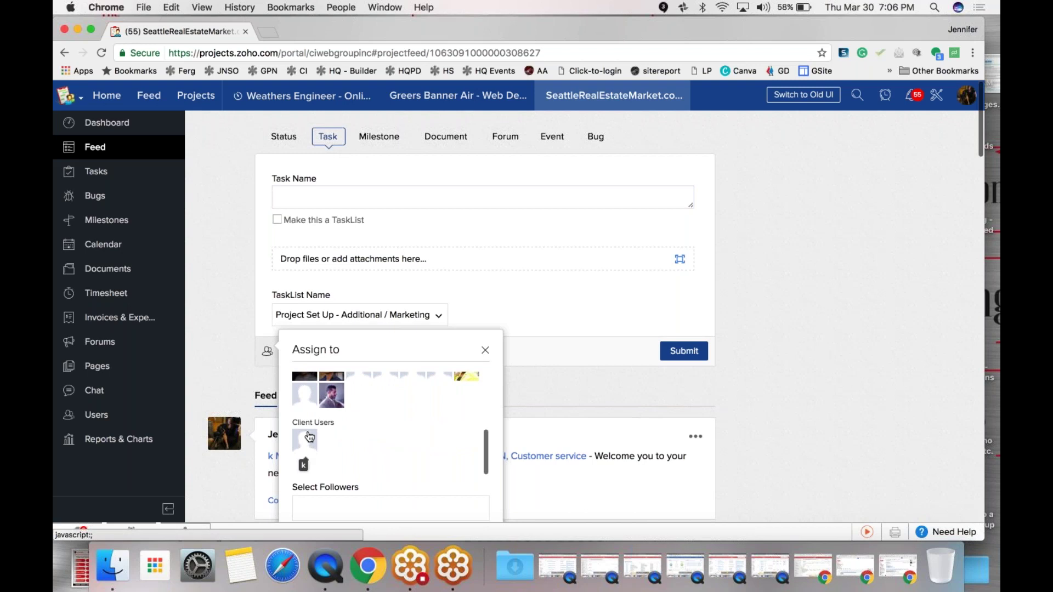
pyautogui.click(485, 350)
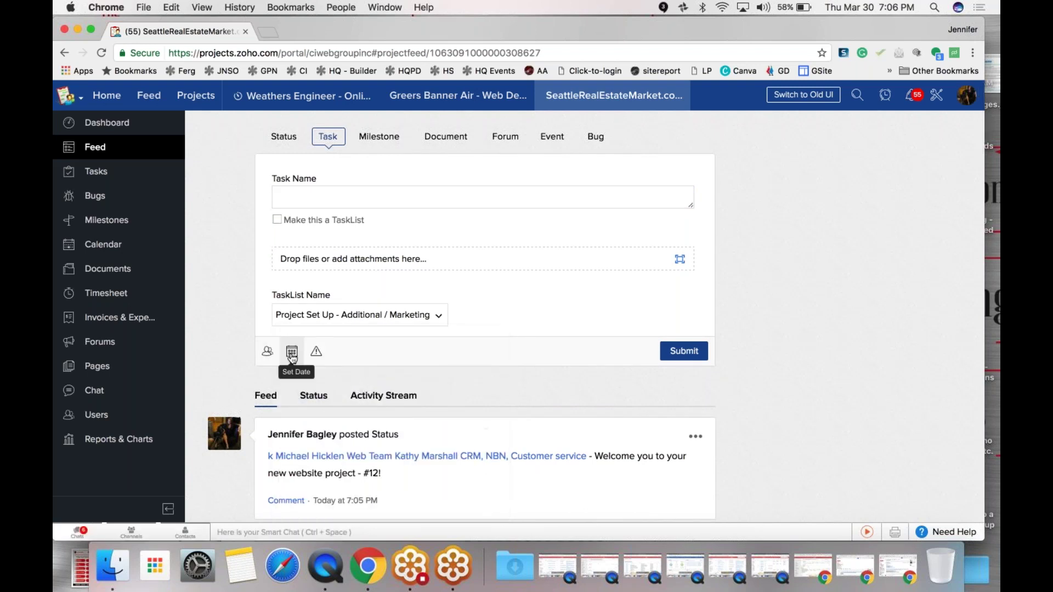
pyautogui.click(317, 354)
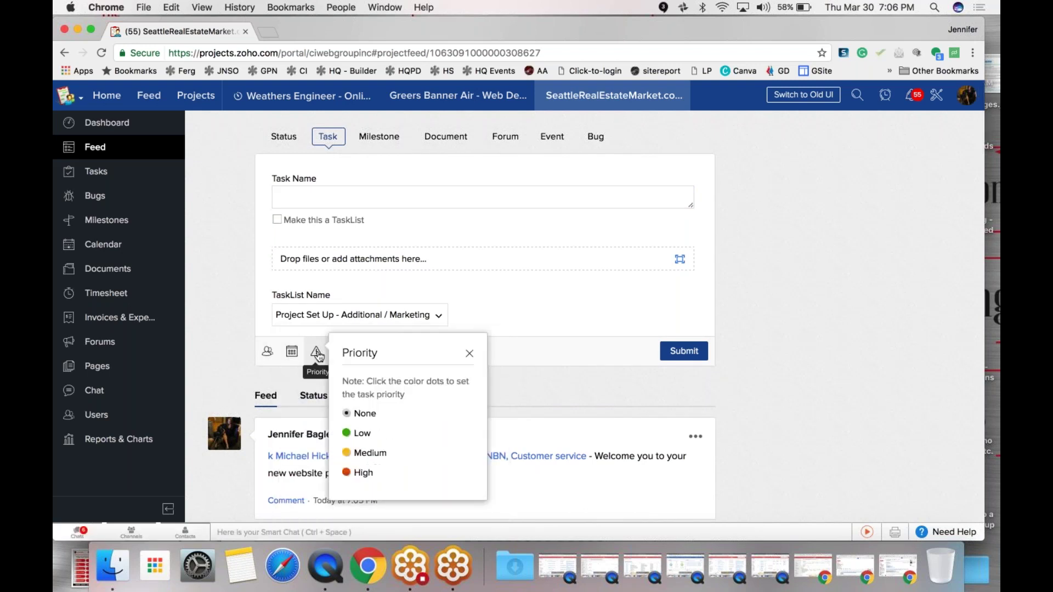
pyautogui.click(372, 477)
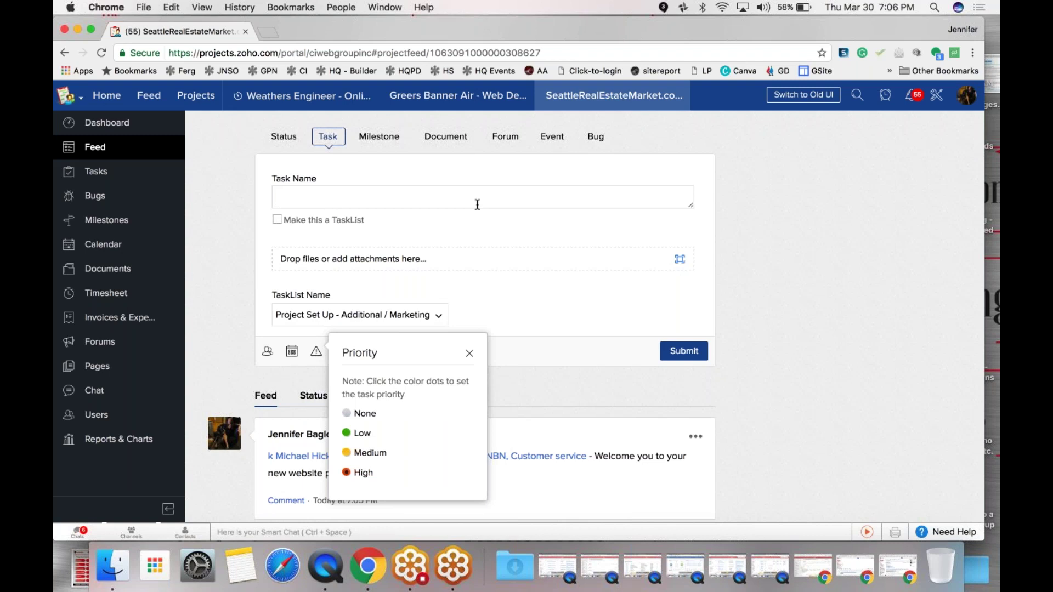
pyautogui.click(277, 220)
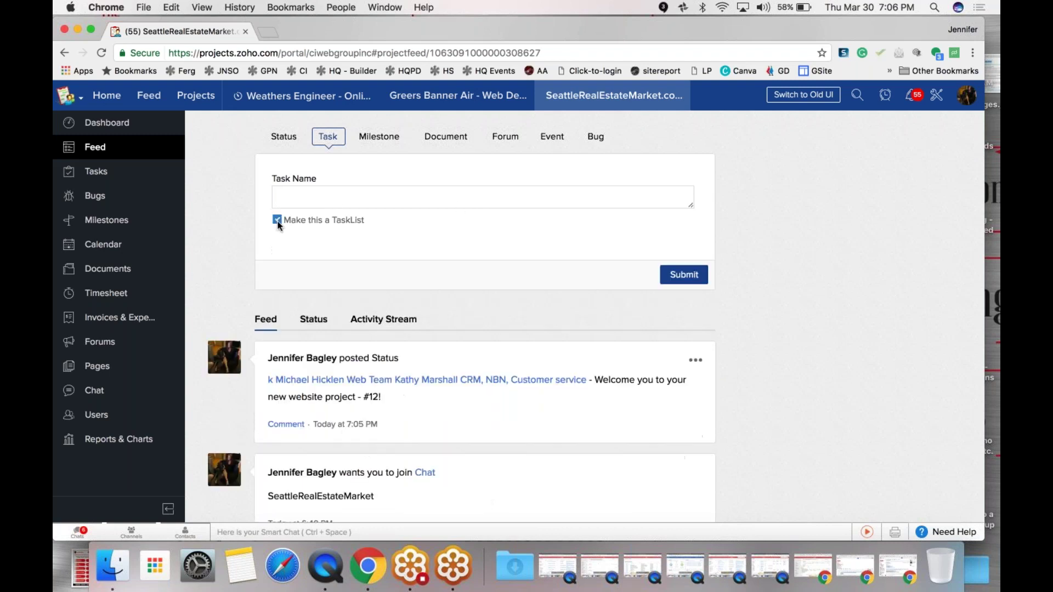
pyautogui.click(290, 196)
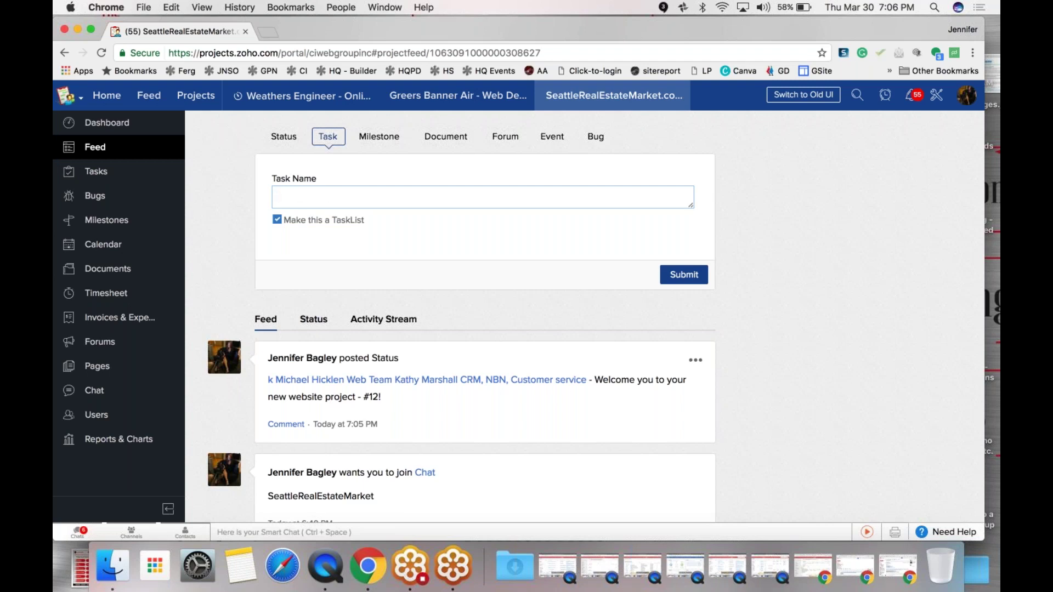
# Cycle the composer through Milestone, Document and Status, then go to the project's Documents section.
pyautogui.click(376, 141)
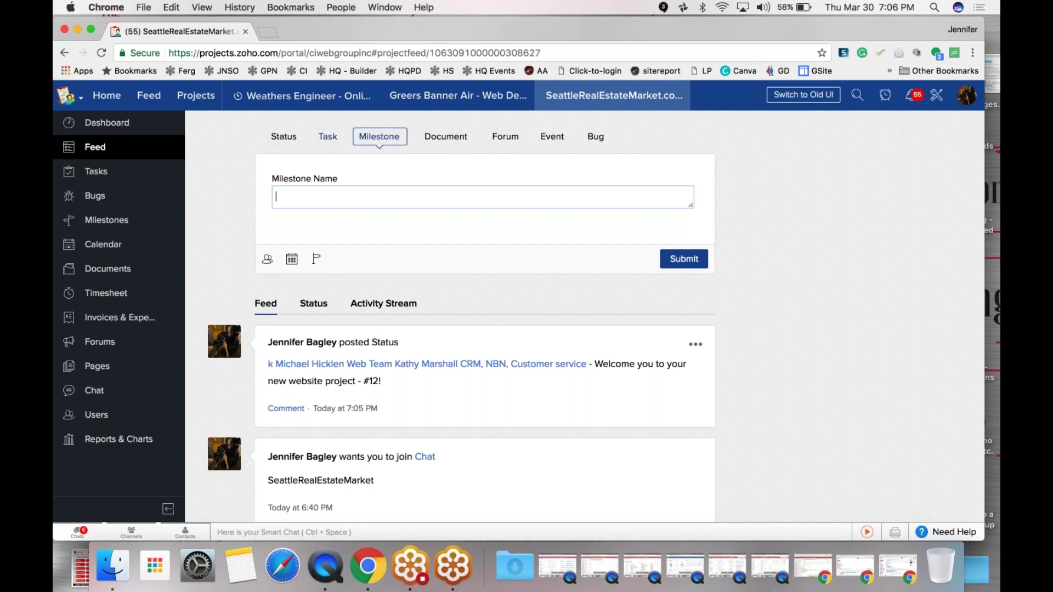
pyautogui.click(447, 138)
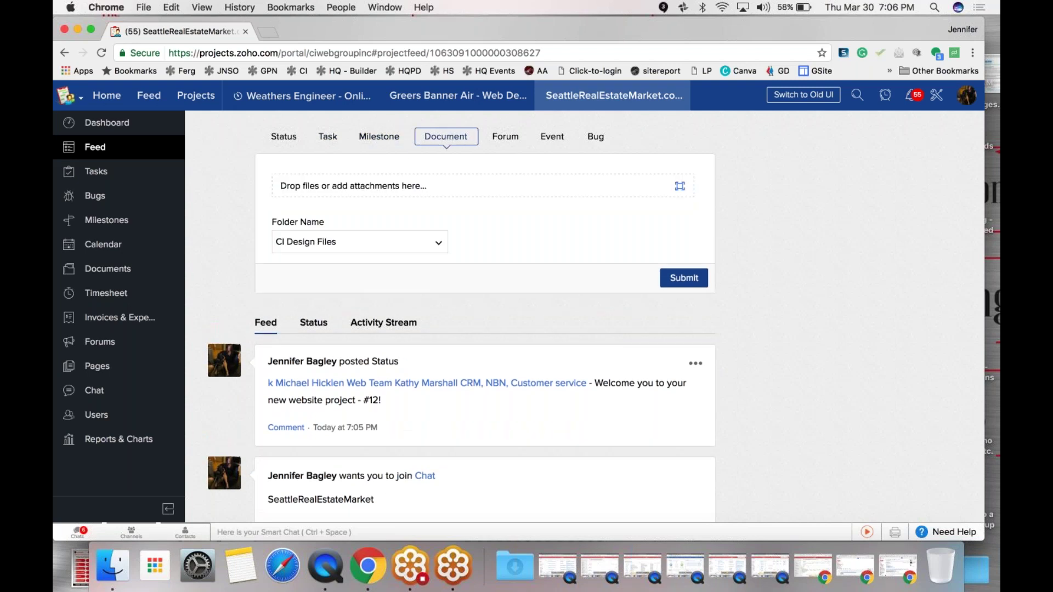
pyautogui.click(377, 137)
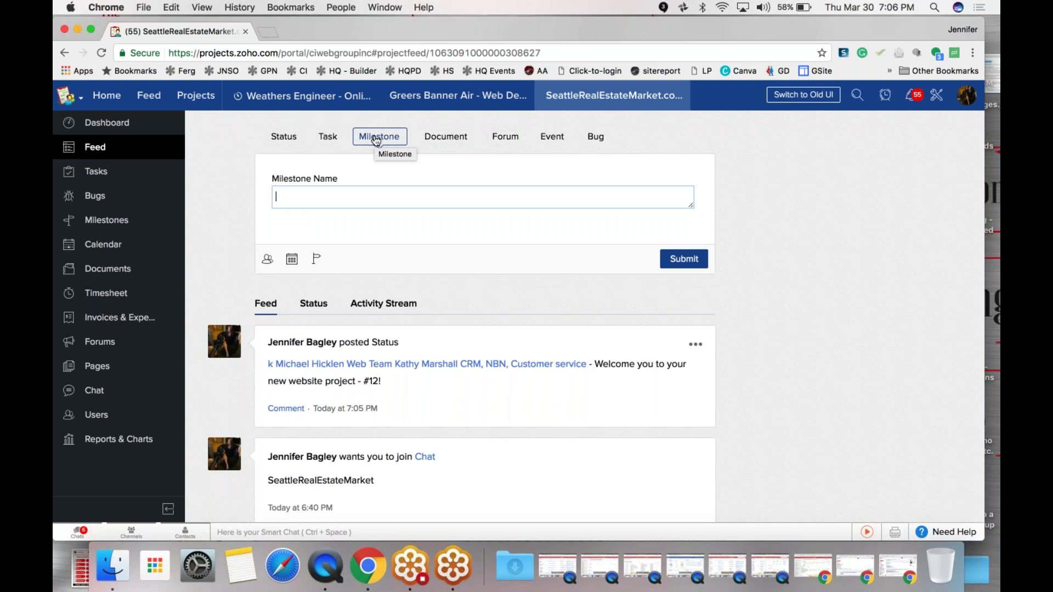
pyautogui.click(447, 137)
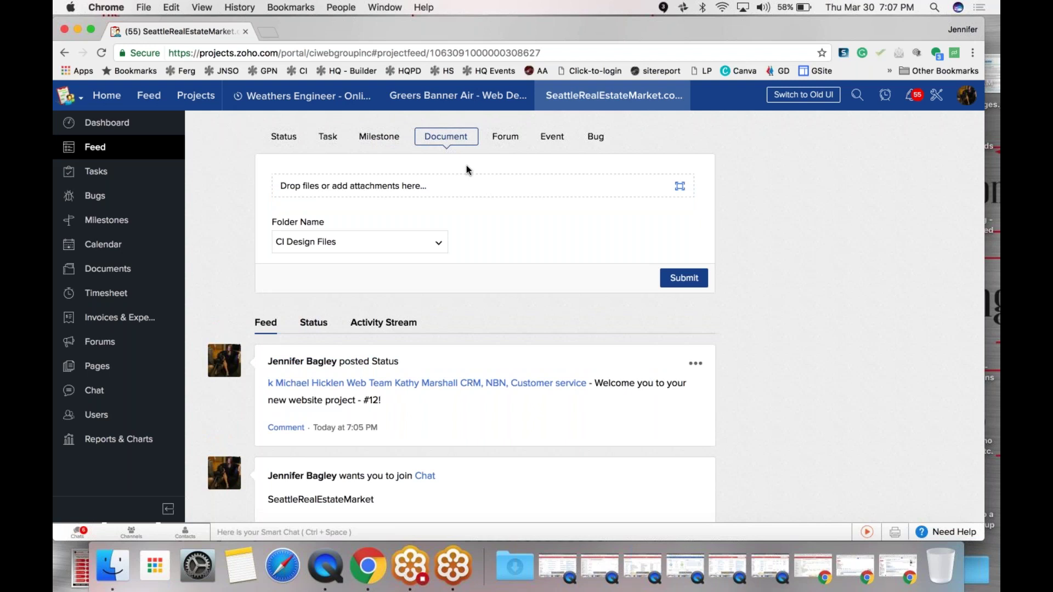
pyautogui.click(281, 138)
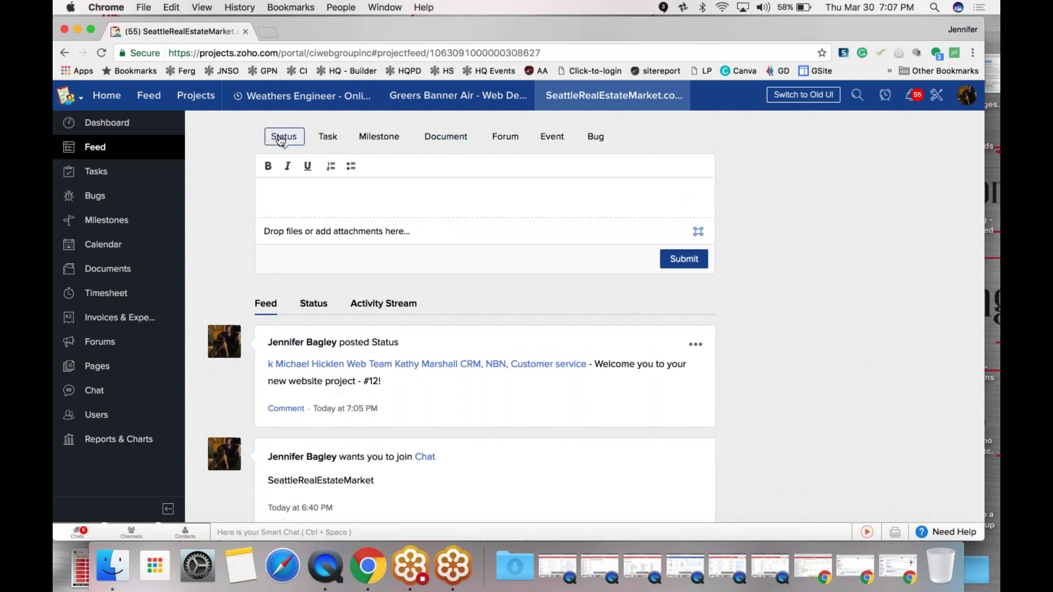
pyautogui.write('@k')
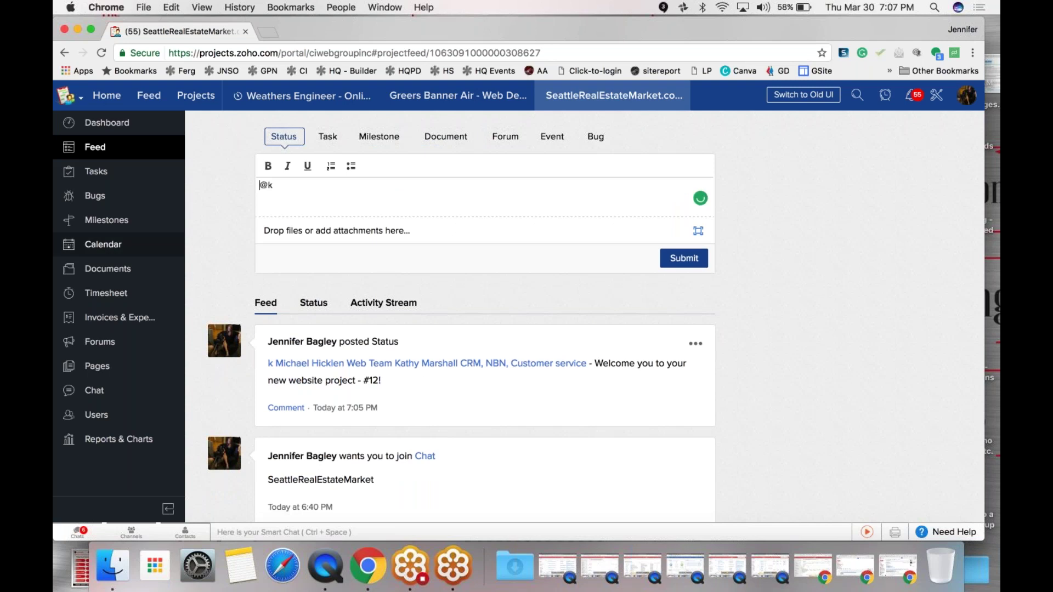
pyautogui.click(96, 278)
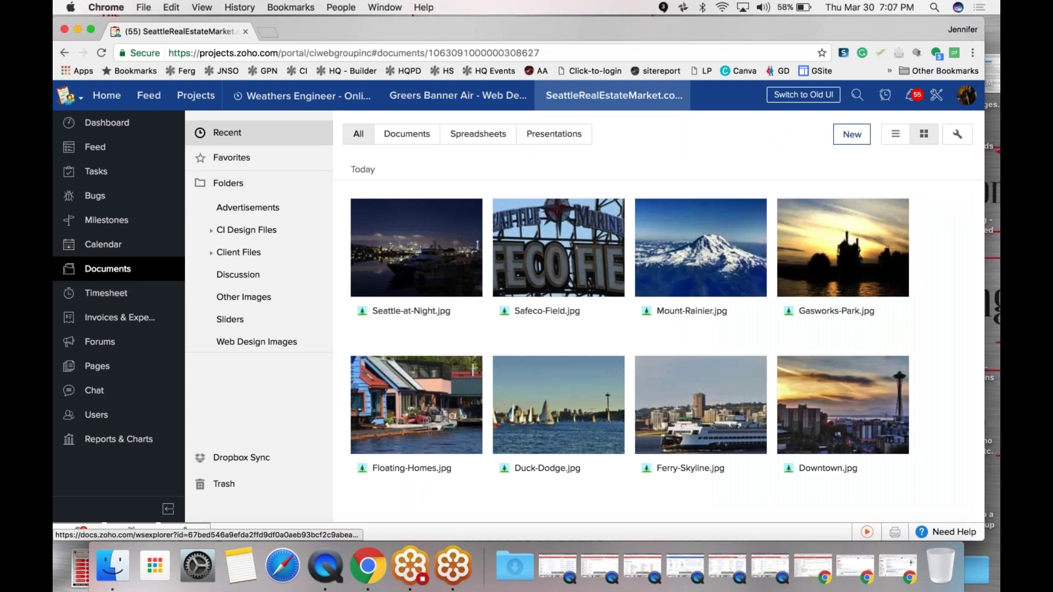
# Browse Client Files and Pictures, then open CI Design Files with its Final PSD Files, Web Designs, Sliders, Promotions subfolders.
pyautogui.click(211, 254)
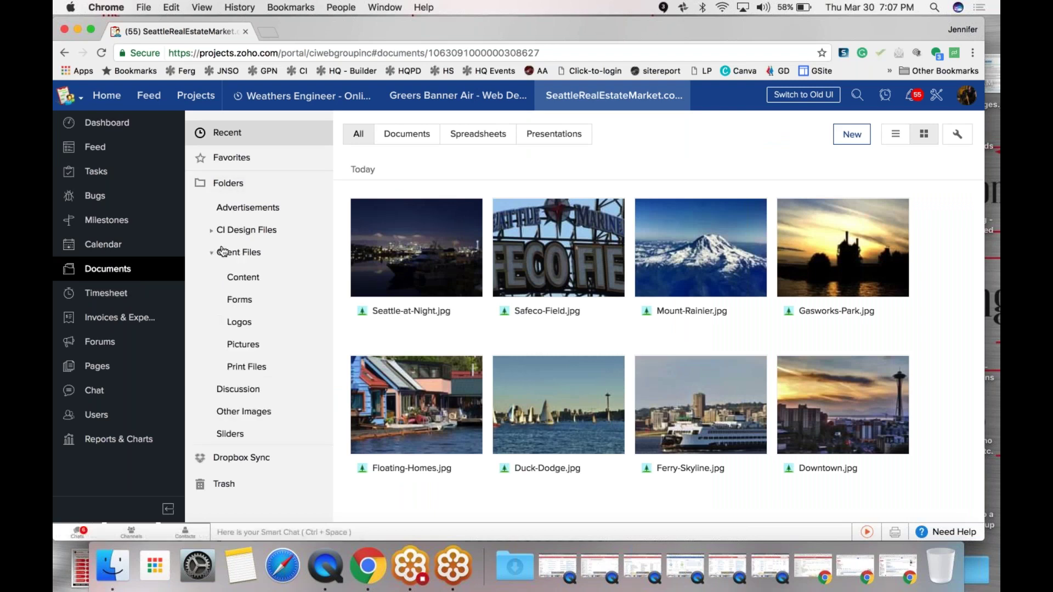
pyautogui.click(247, 350)
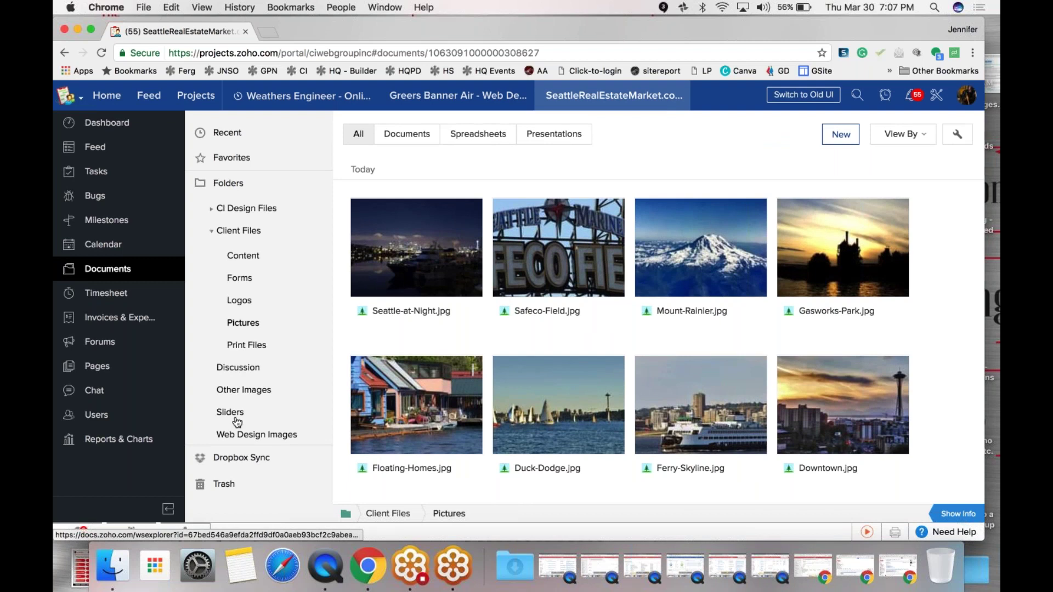
pyautogui.click(214, 233)
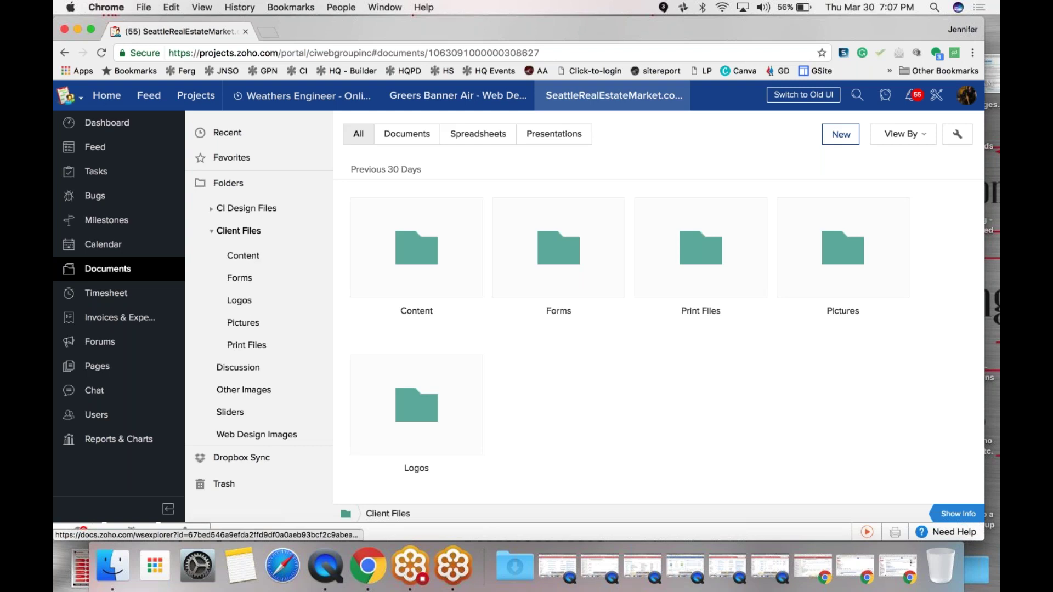
pyautogui.click(211, 210)
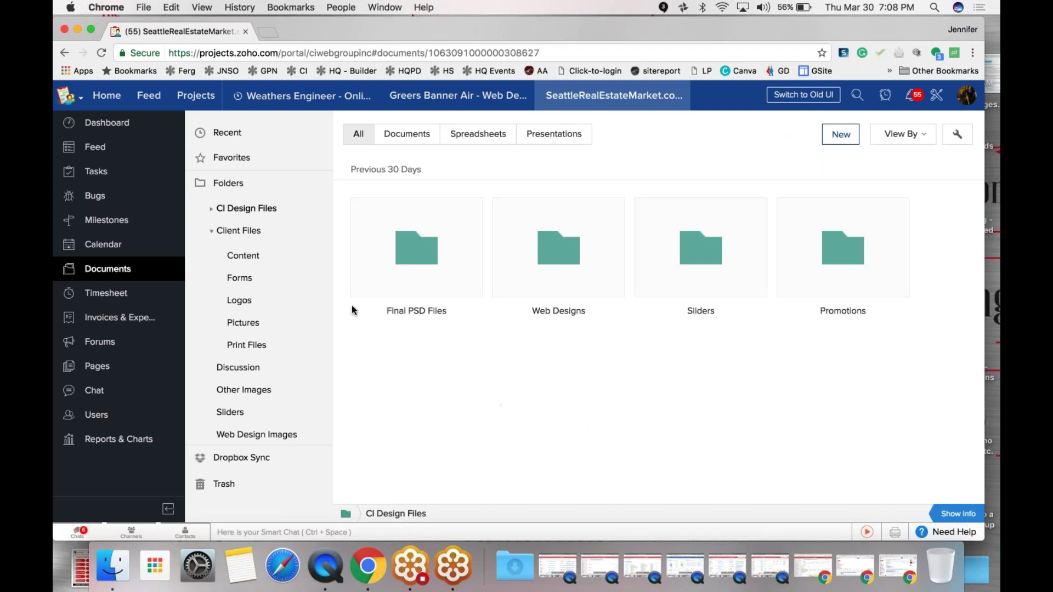
# View Recent and Favorites files, then show all the project's top-level Folders.
pyautogui.click(404, 138)
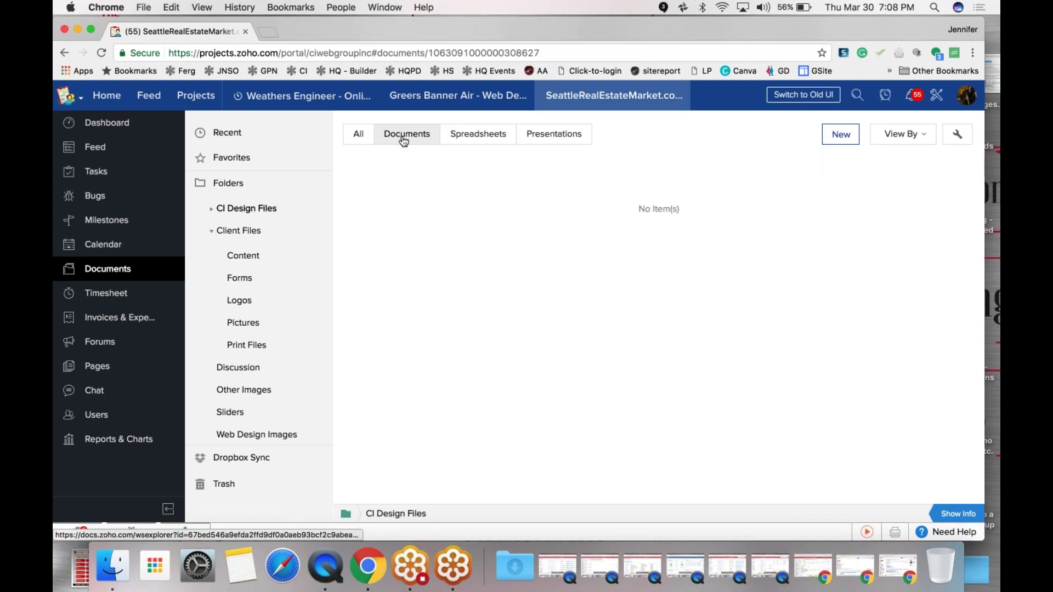
pyautogui.click(230, 135)
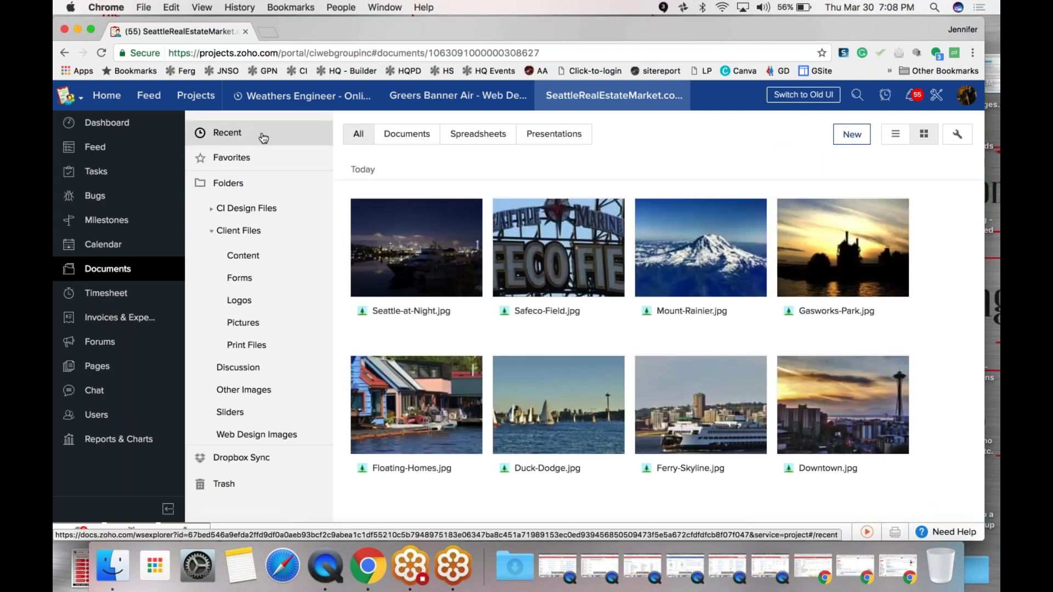
pyautogui.click(225, 161)
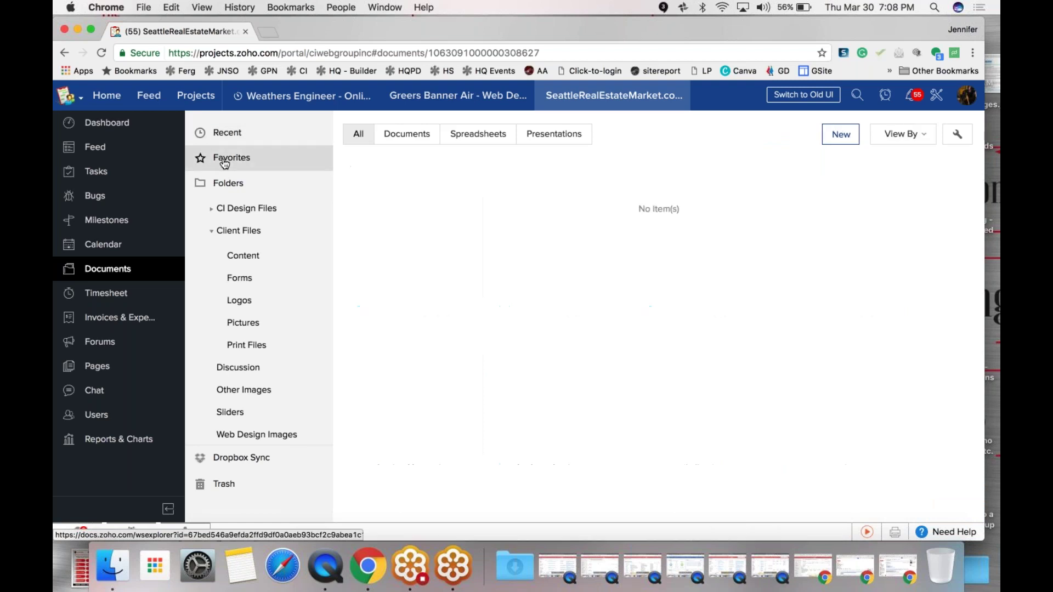
pyautogui.click(233, 185)
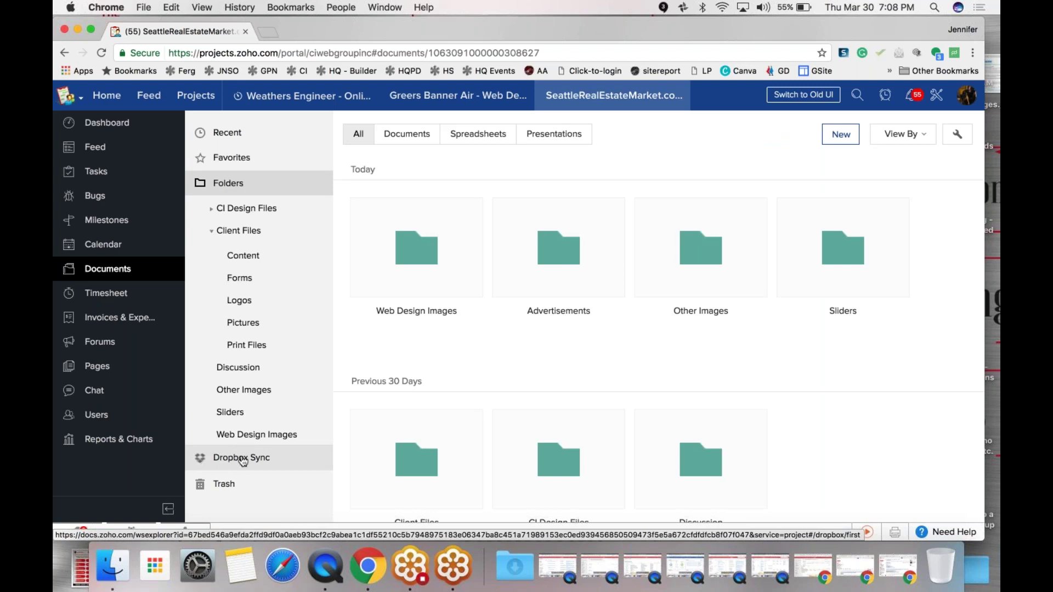
# Try the Documents, Spreadsheets and Presentations filters, then return to All item types.
pyautogui.click(381, 134)
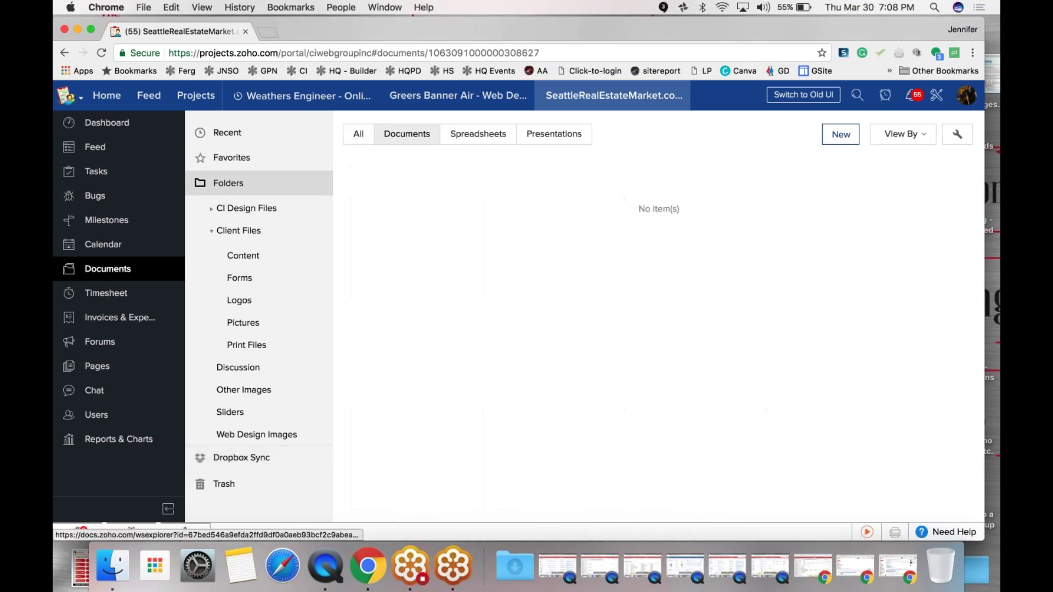
pyautogui.click(498, 144)
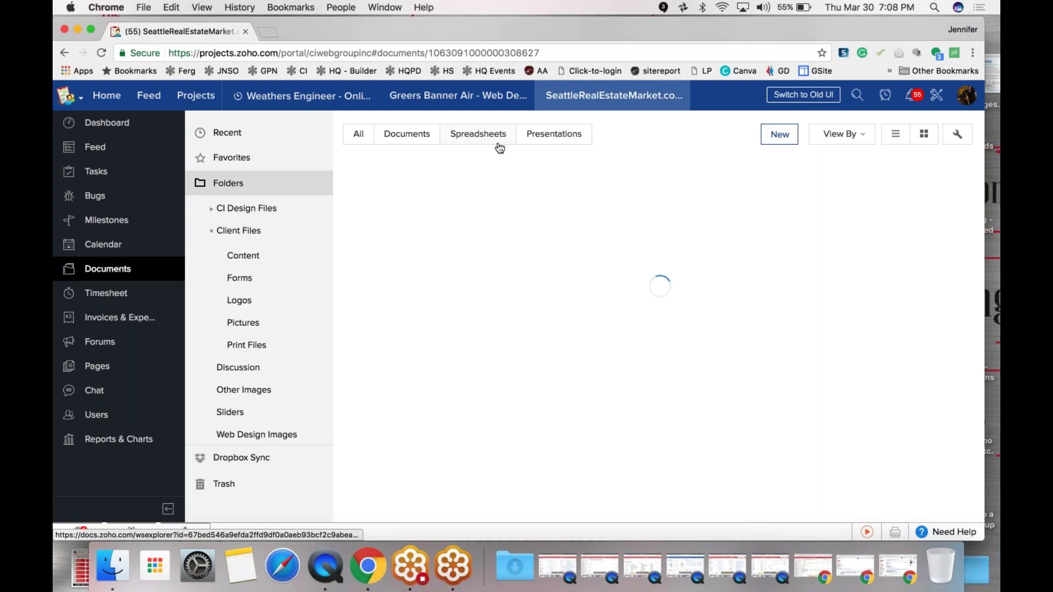
pyautogui.click(553, 137)
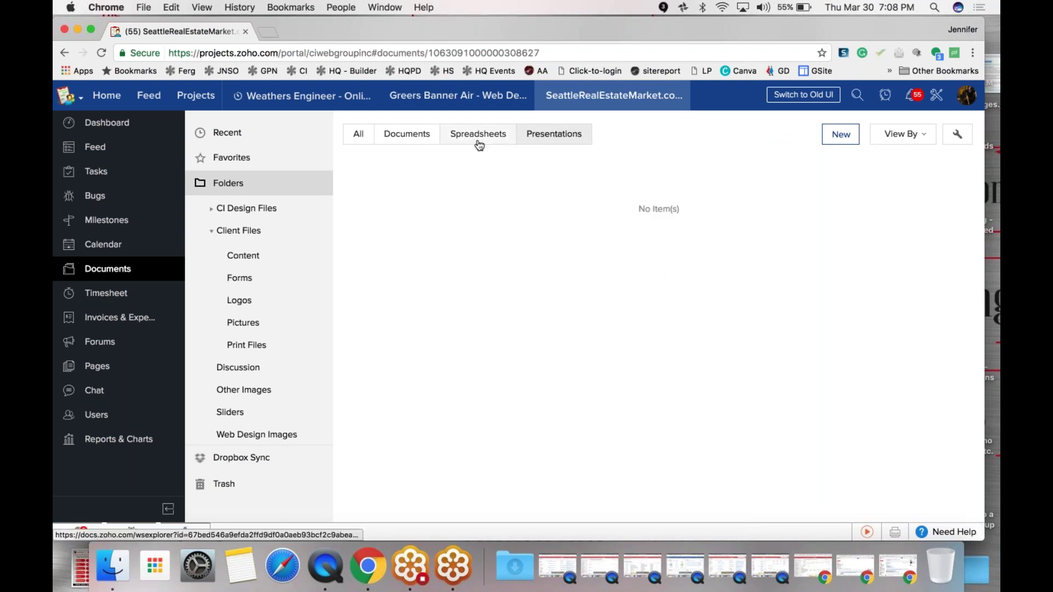
pyautogui.click(358, 135)
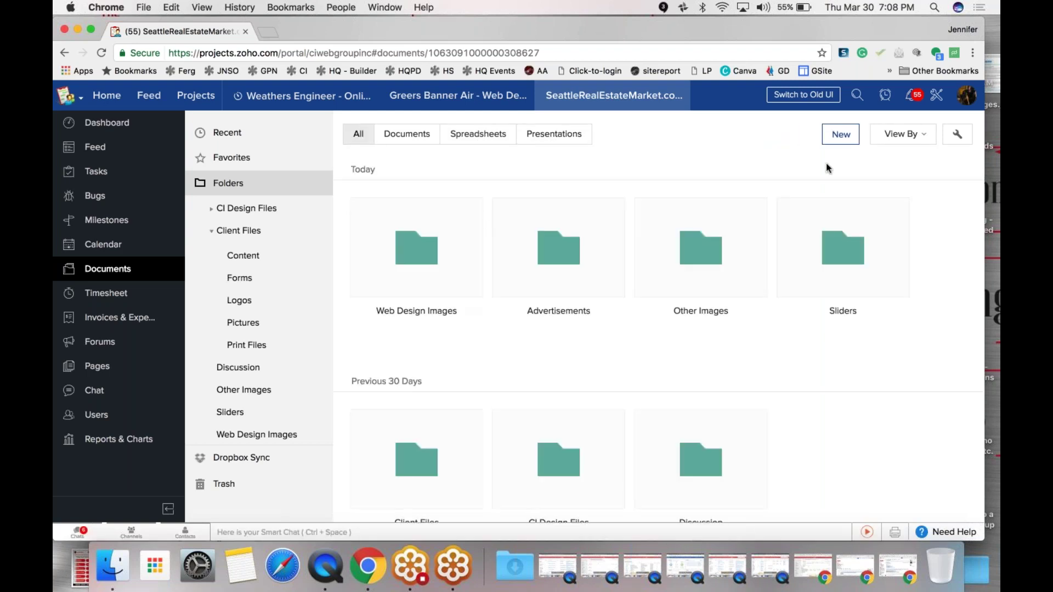
pyautogui.click(844, 141)
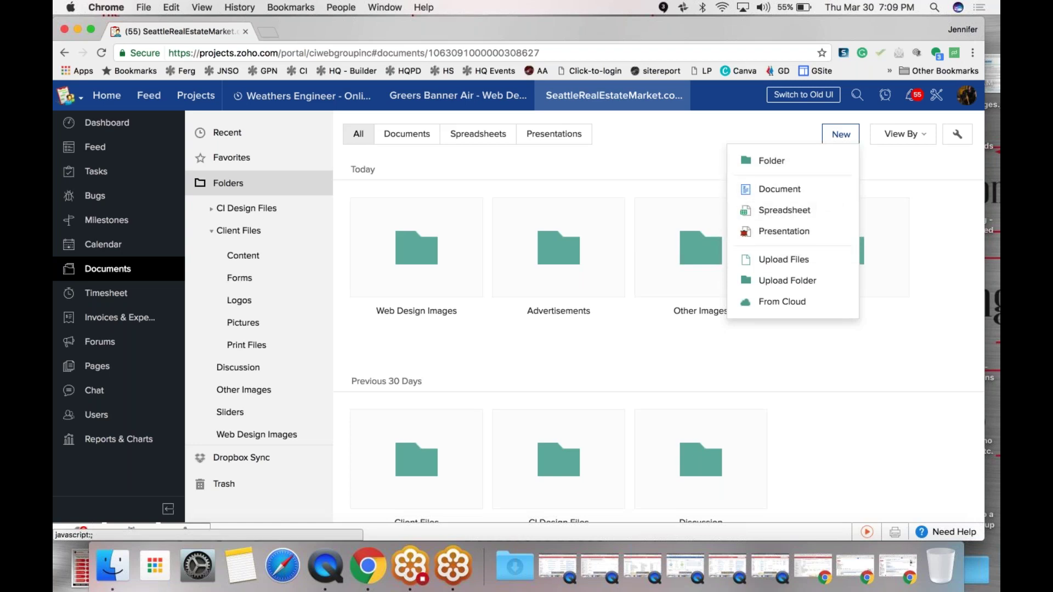
pyautogui.click(201, 134)
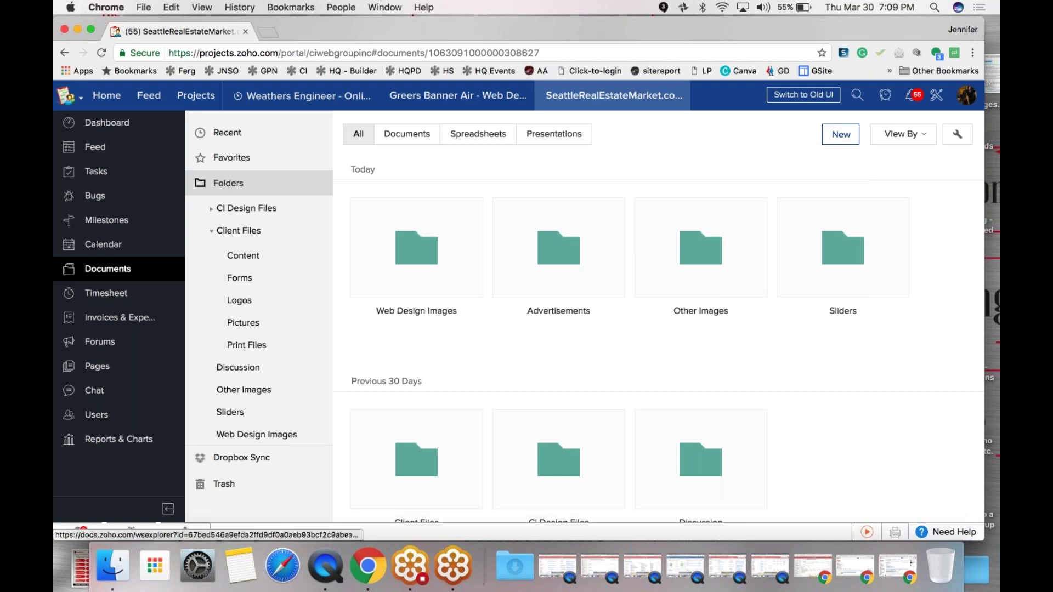
pyautogui.rightClick(368, 212)
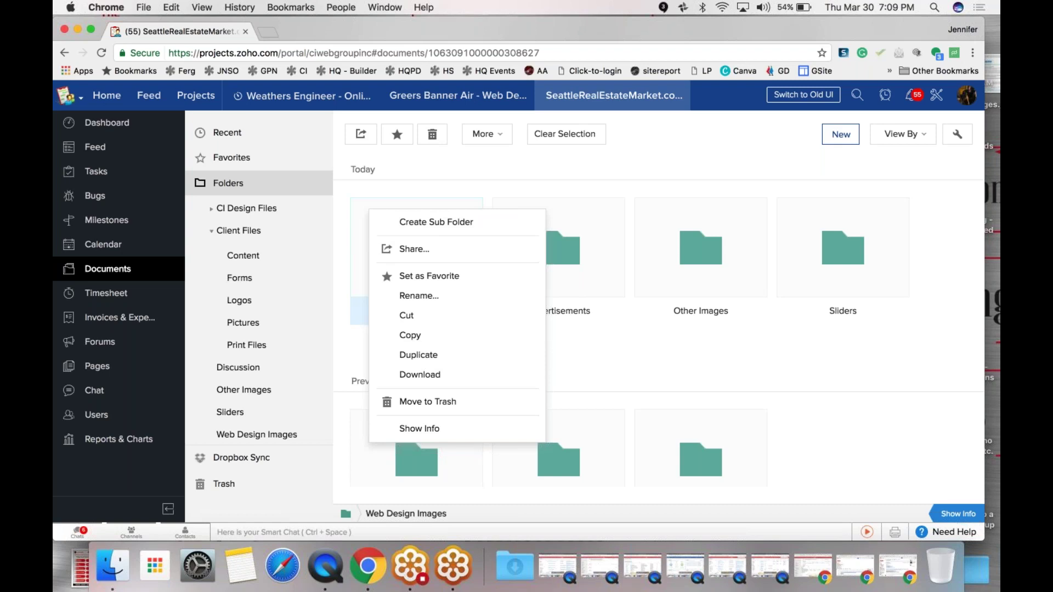
pyautogui.click(348, 181)
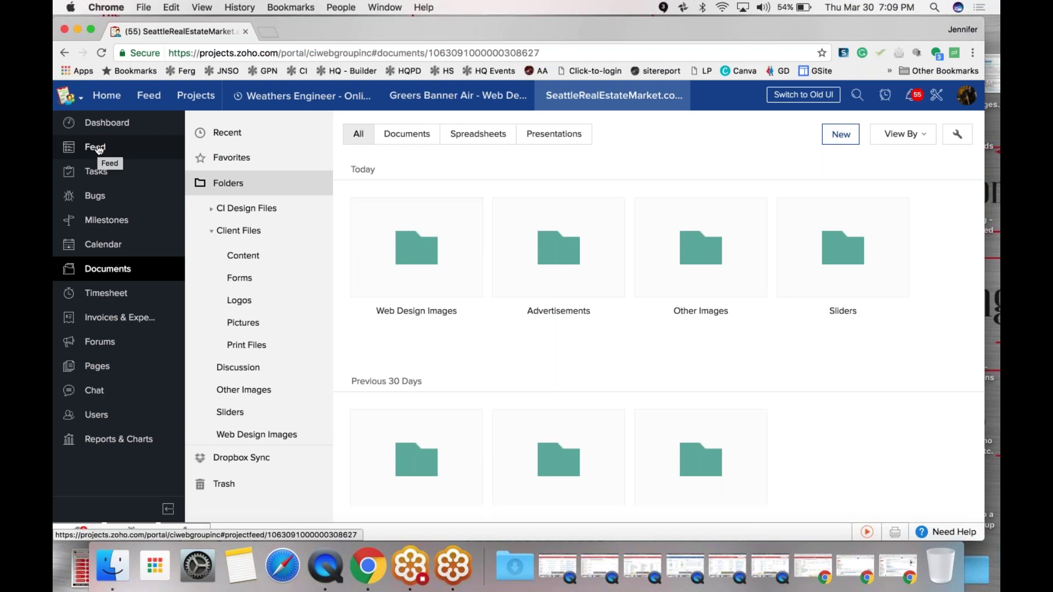
# Show the folders in list view with Author and Last modified columns instead of tiles.
pyautogui.click(927, 136)
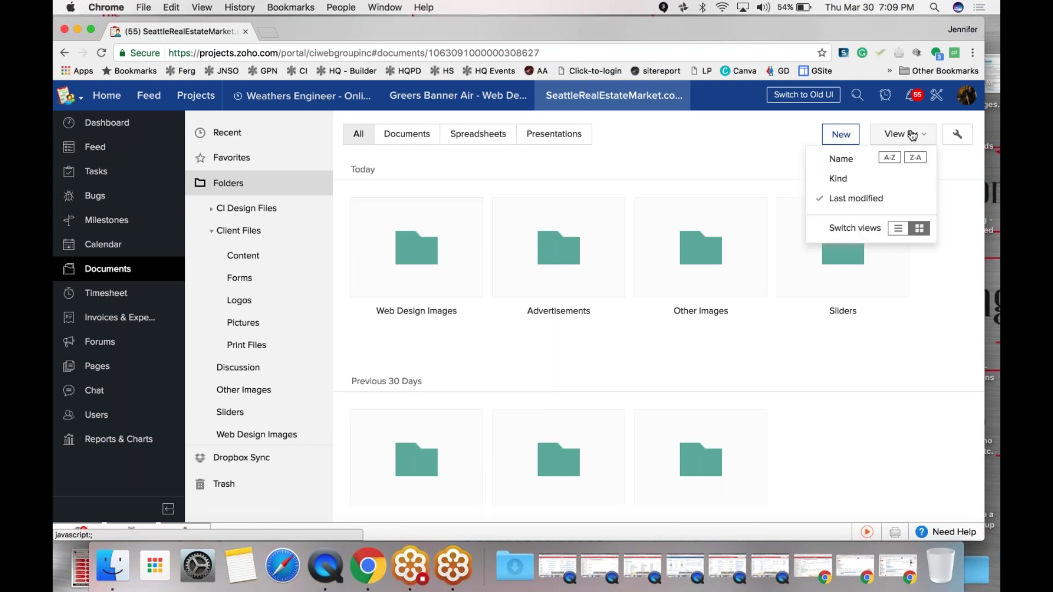
pyautogui.click(898, 229)
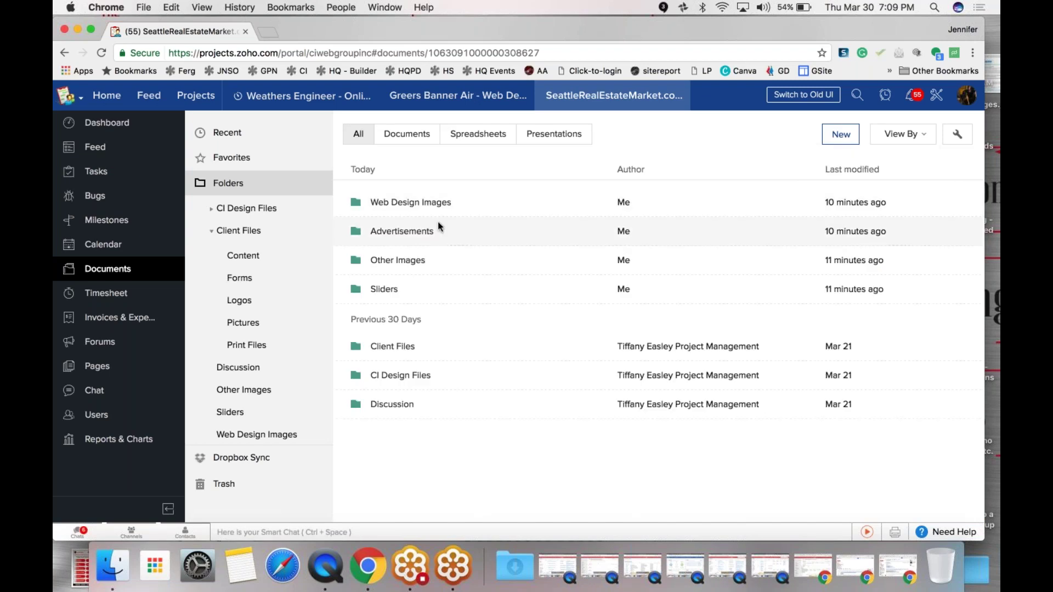
pyautogui.click(914, 138)
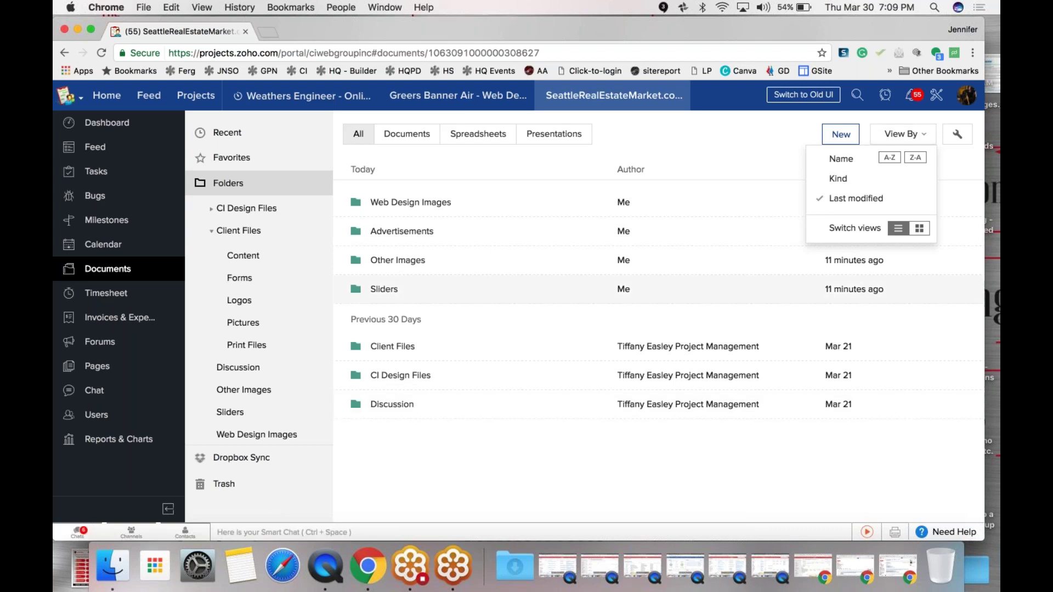
pyautogui.click(919, 228)
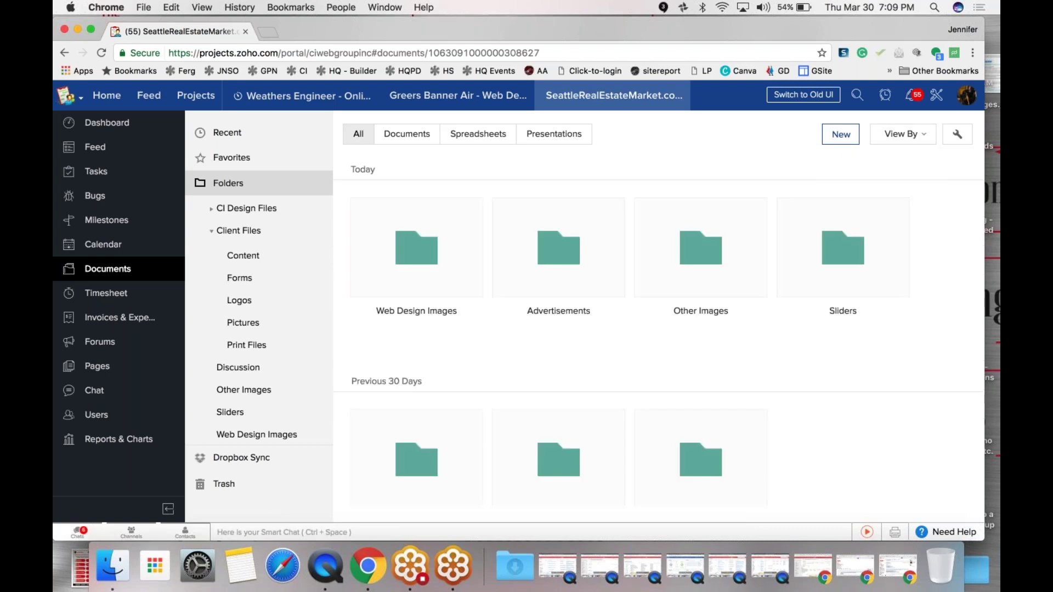
pyautogui.click(907, 136)
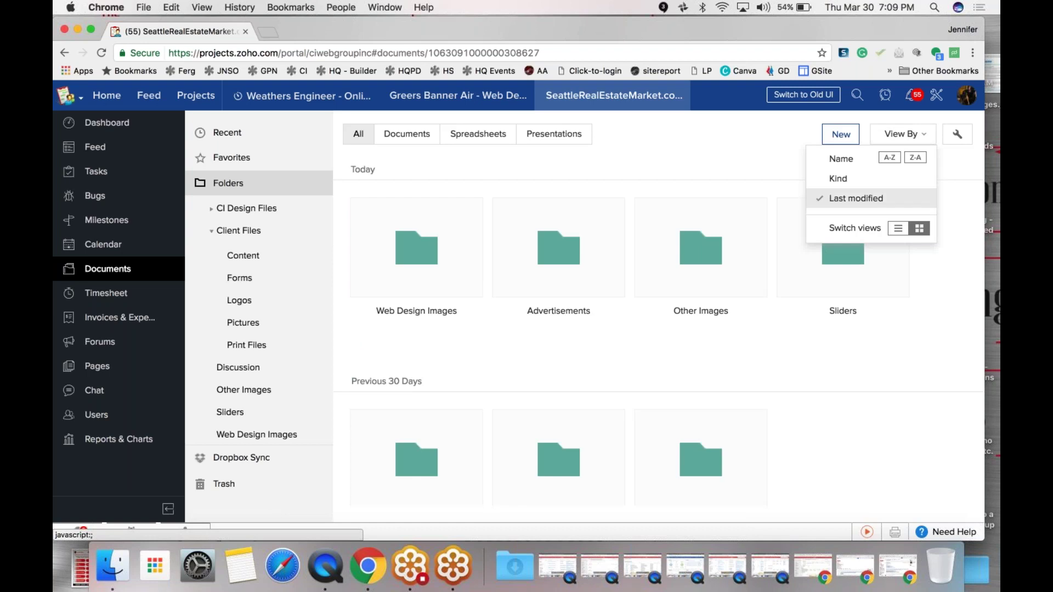
pyautogui.click(899, 229)
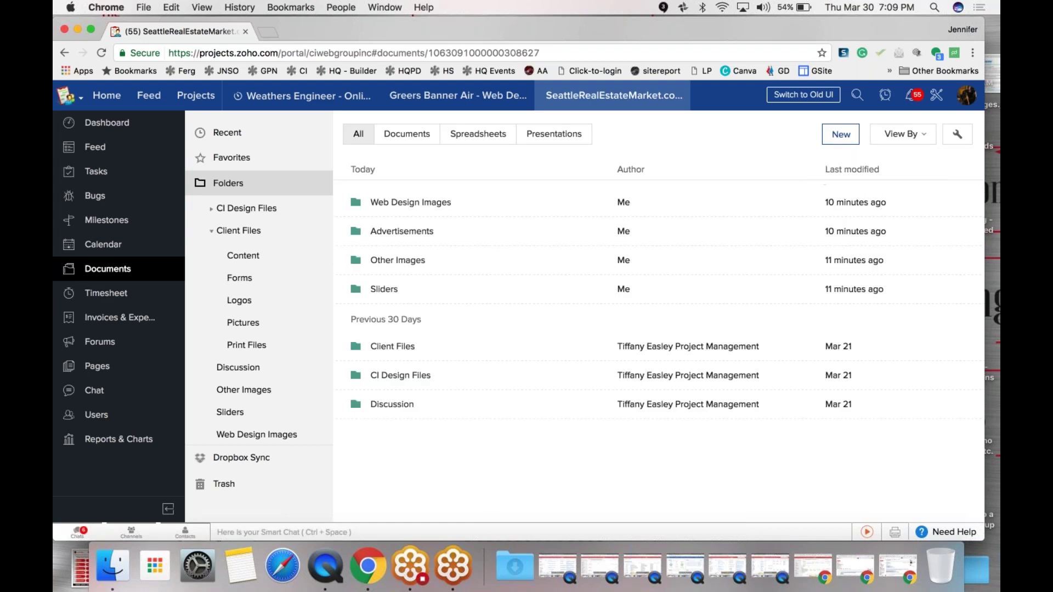
pyautogui.click(97, 131)
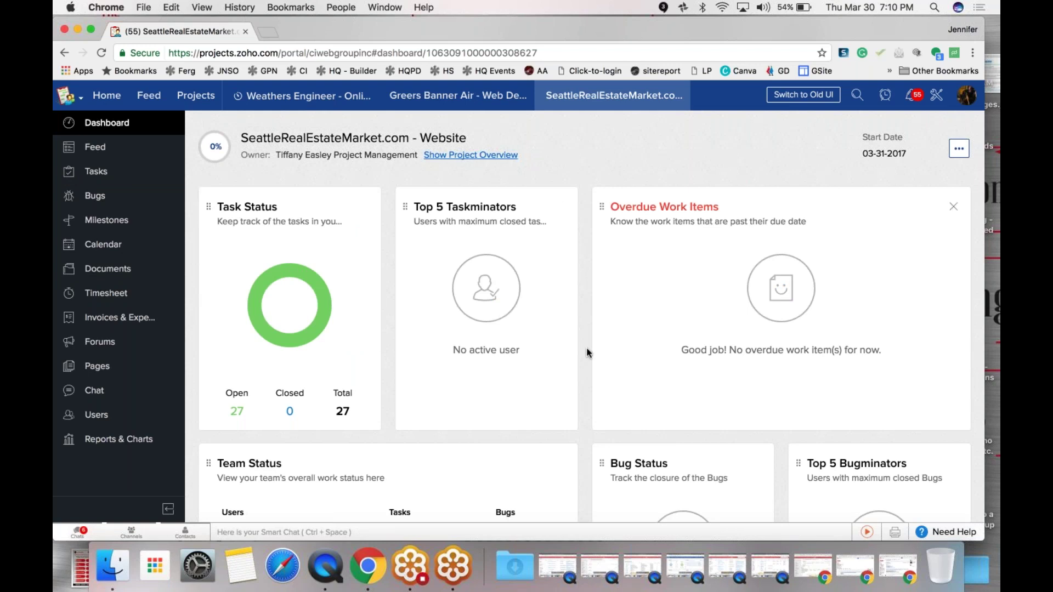
pyautogui.click(103, 143)
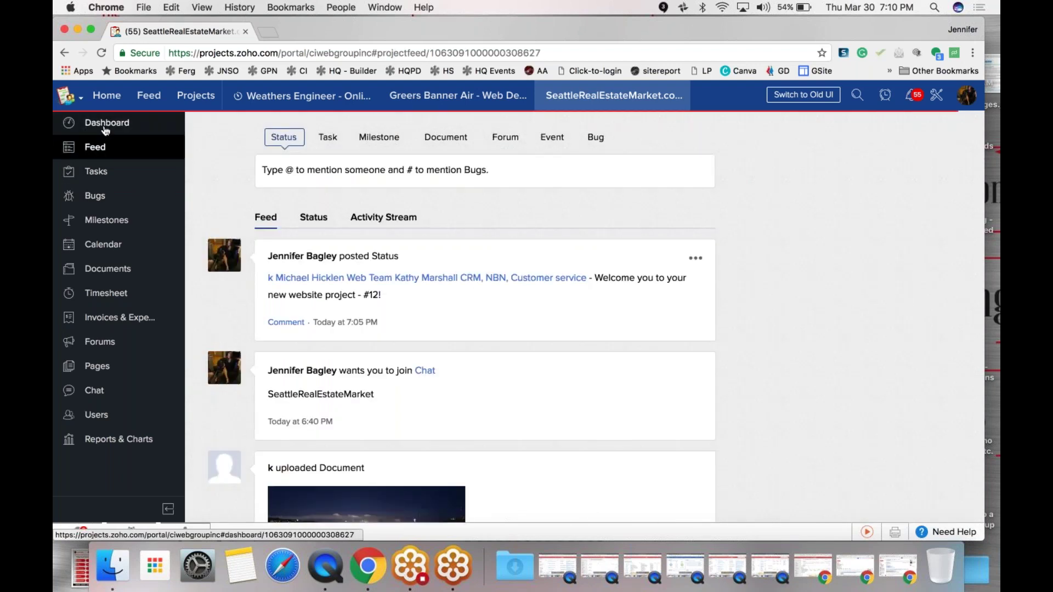
pyautogui.click(105, 127)
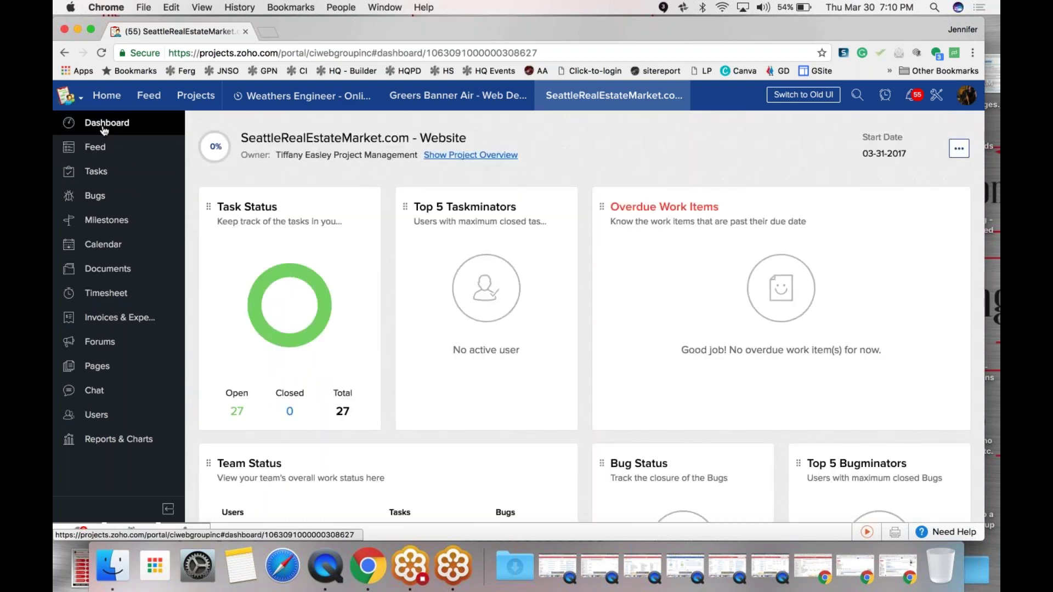
pyautogui.scroll(-2, 594, 386)
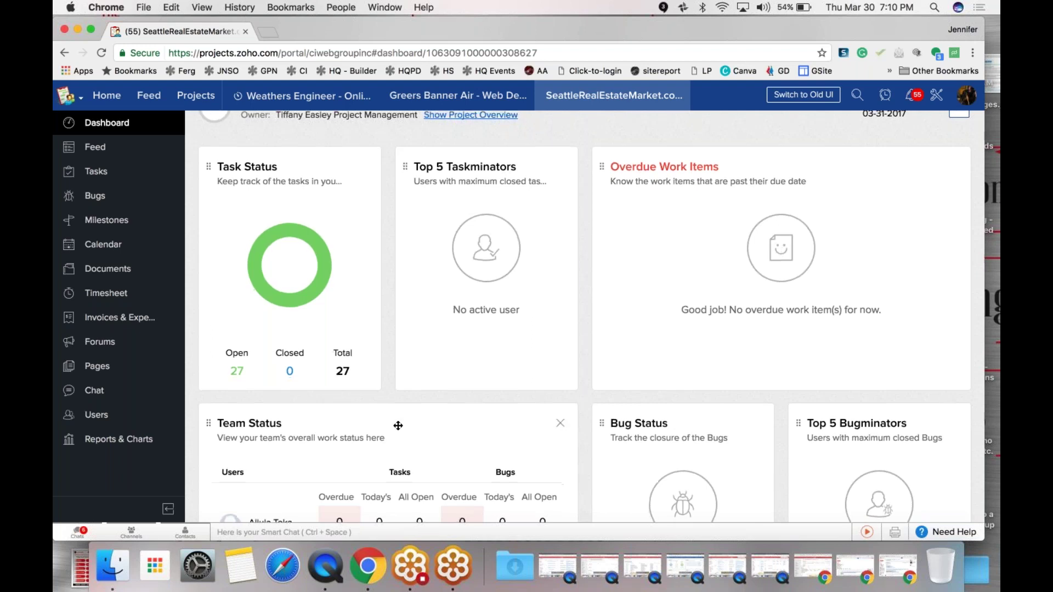
pyautogui.scroll(-2, 397, 426)
pyautogui.scroll(-5, 430, 475)
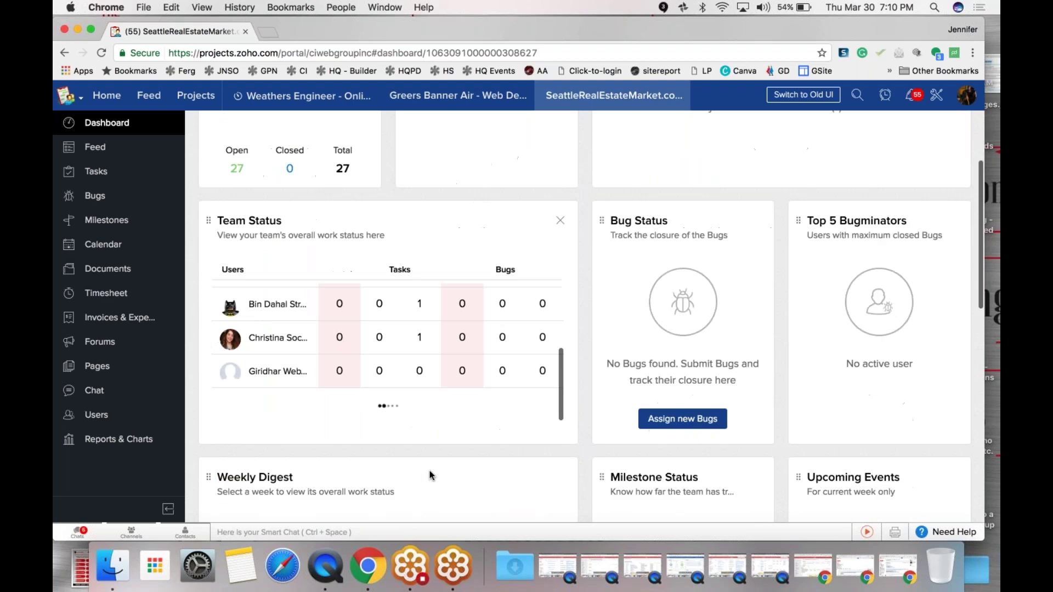
pyautogui.scroll(5, 422, 302)
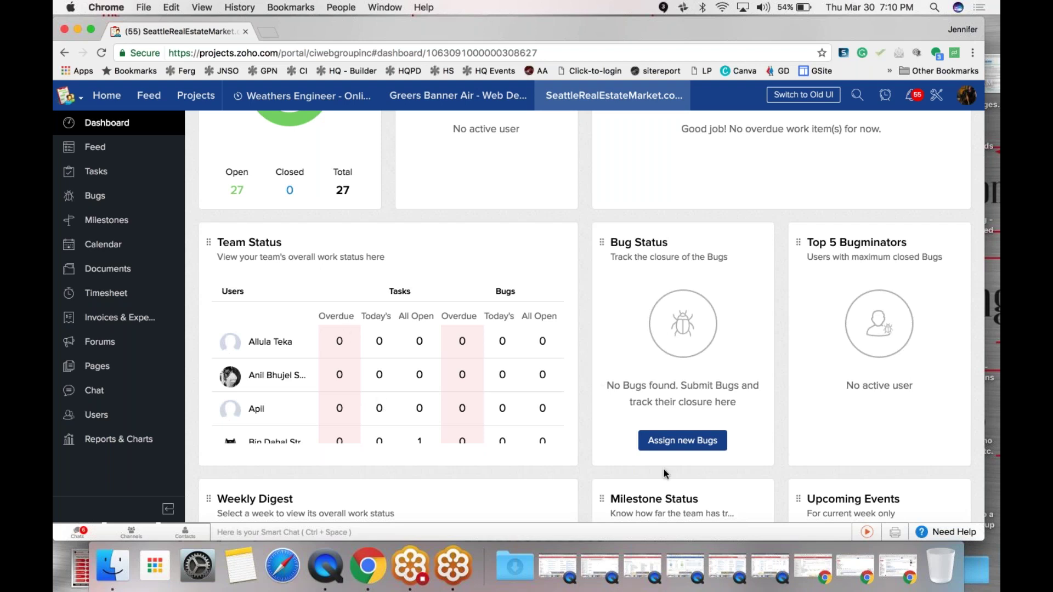
pyautogui.scroll(-5, 388, 373)
pyautogui.scroll(-6, 266, 382)
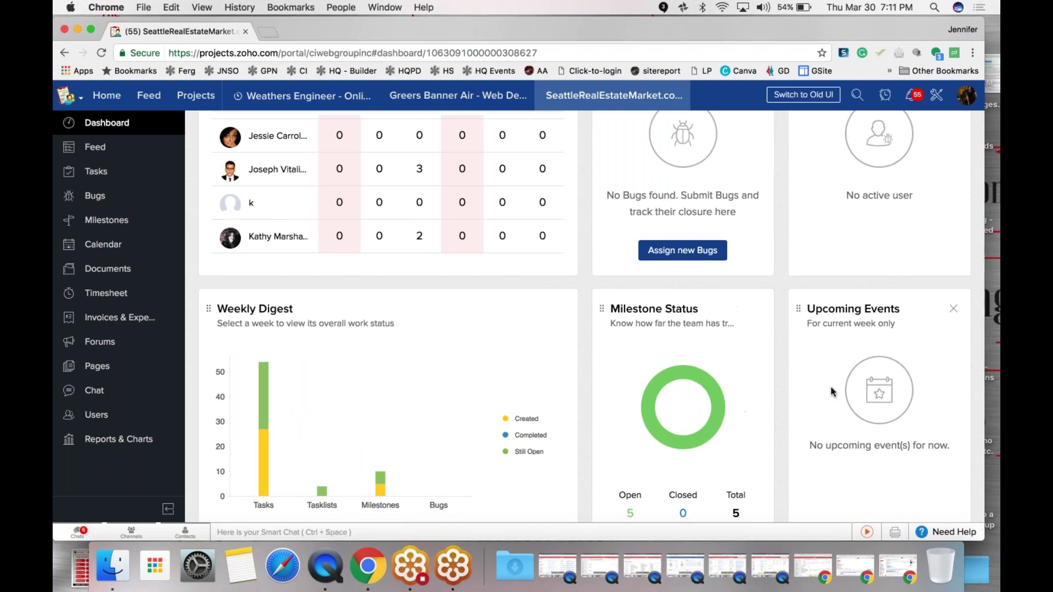
pyautogui.scroll(-7, 829, 393)
pyautogui.scroll(-3, 832, 392)
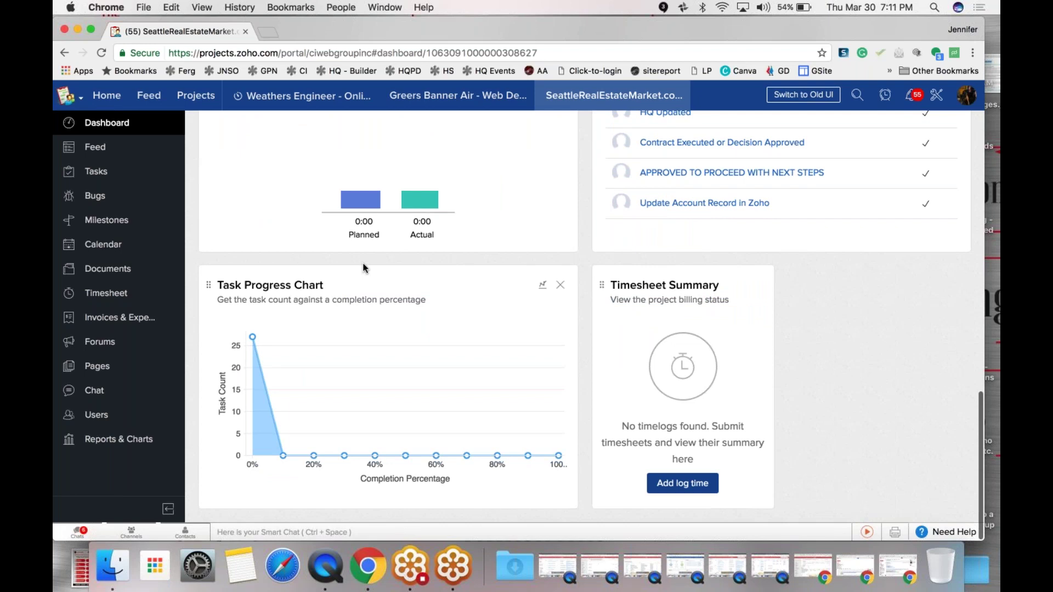
pyautogui.scroll(10, 364, 268)
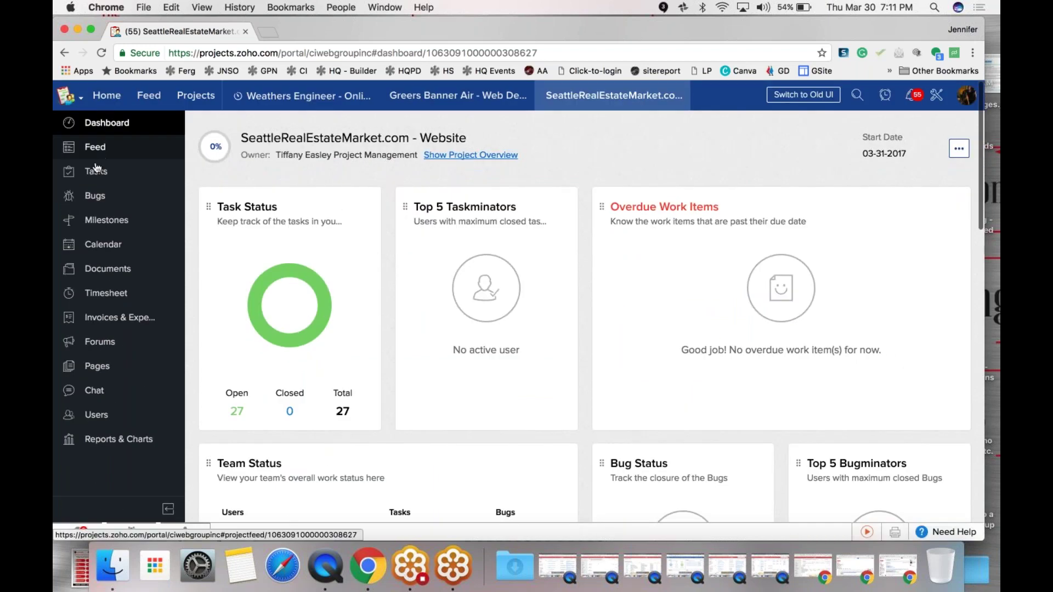
pyautogui.click(90, 150)
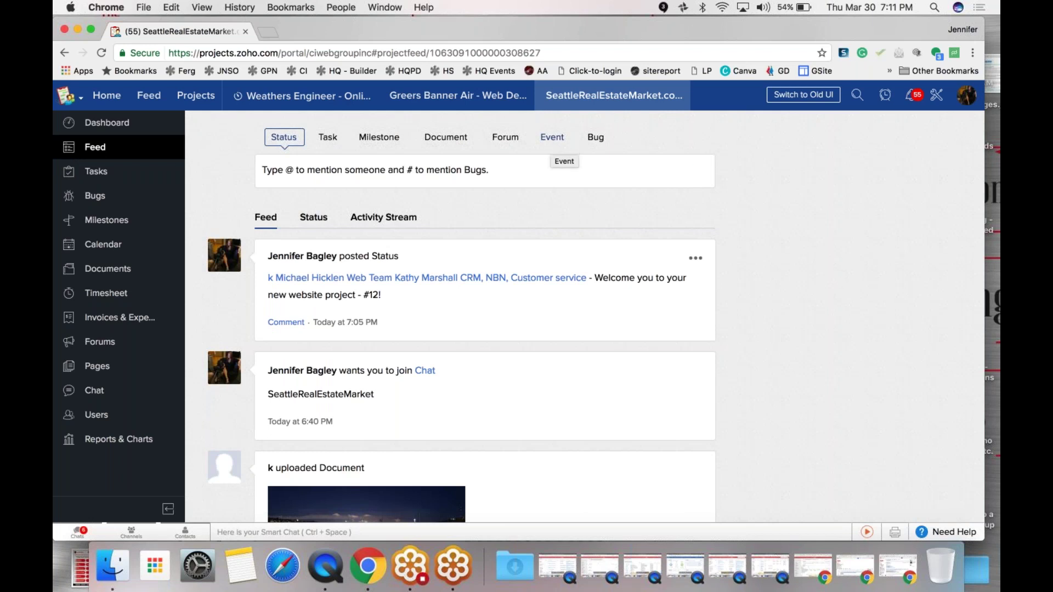
# Start a new Event post, then open the project Calendar showing March 2017 with no events.
pyautogui.click(552, 137)
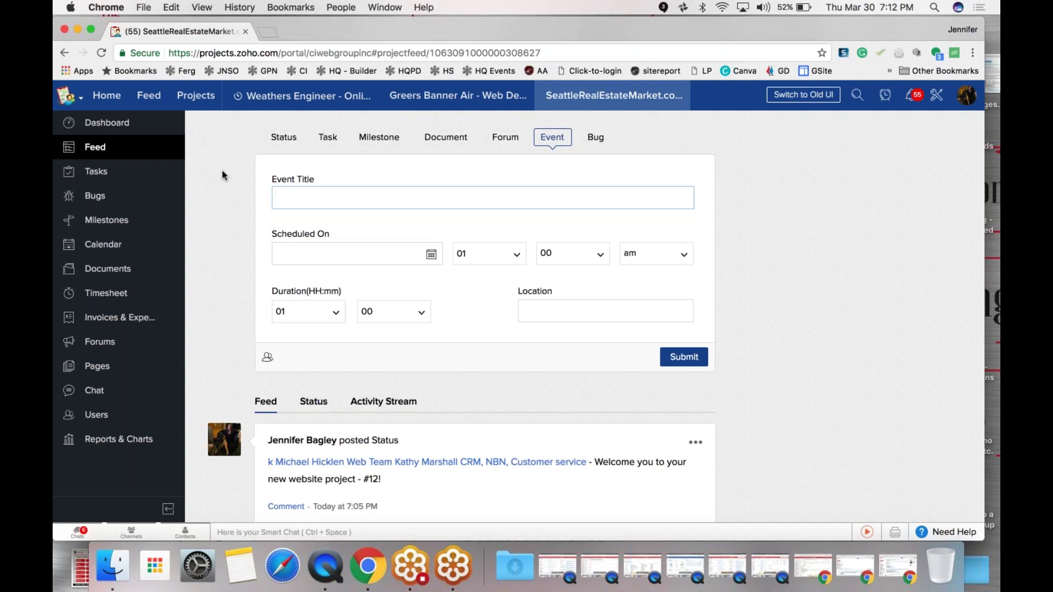
pyautogui.click(102, 246)
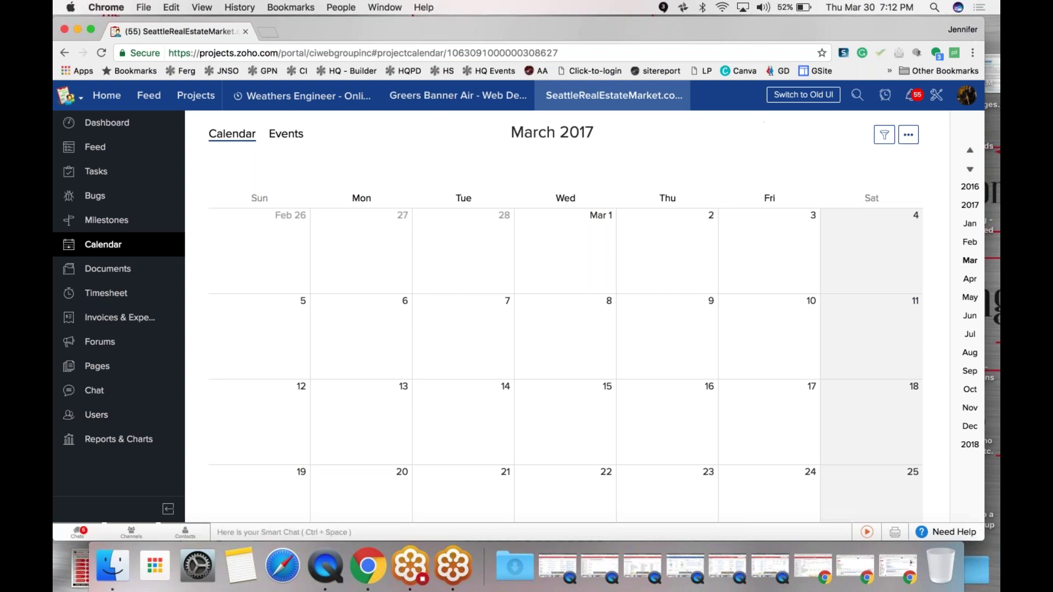
pyautogui.click(910, 135)
pyautogui.click(732, 171)
pyautogui.click(220, 334)
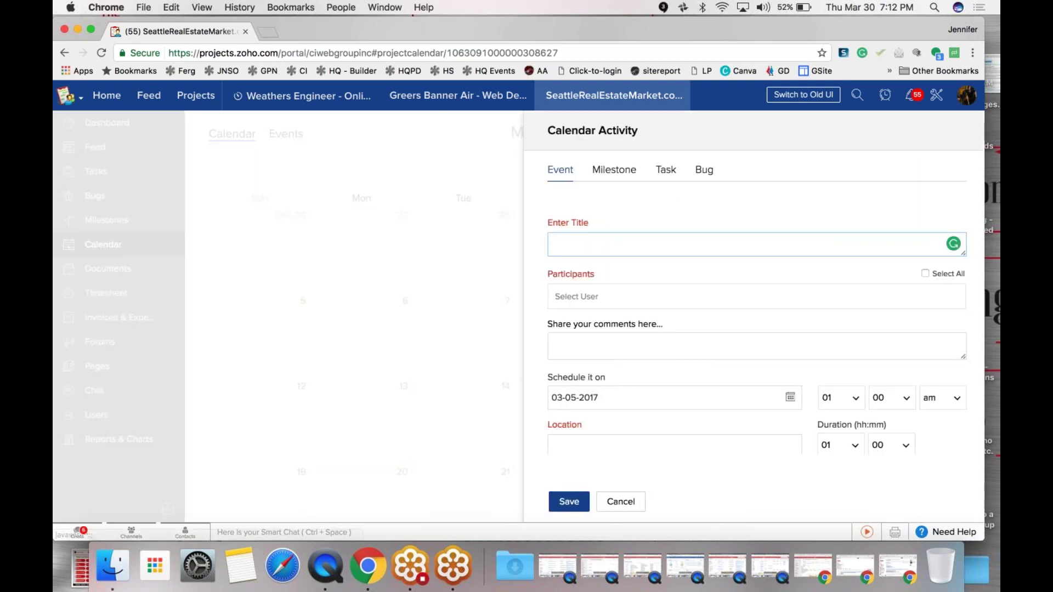
pyautogui.click(625, 501)
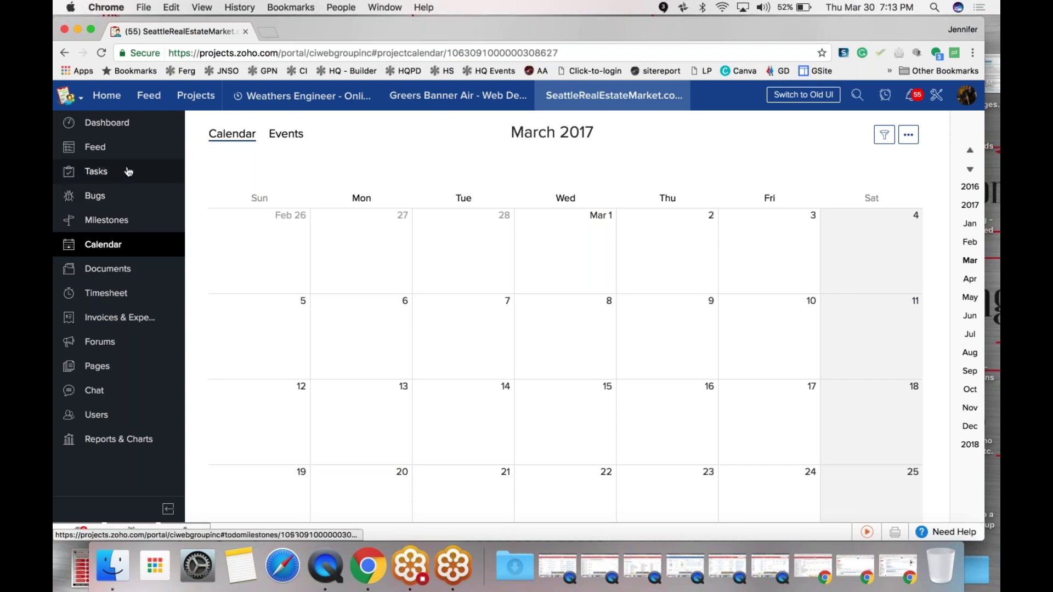
# Go from the project feed to the Tasks list of Project Set Up review tasks.
pyautogui.click(99, 147)
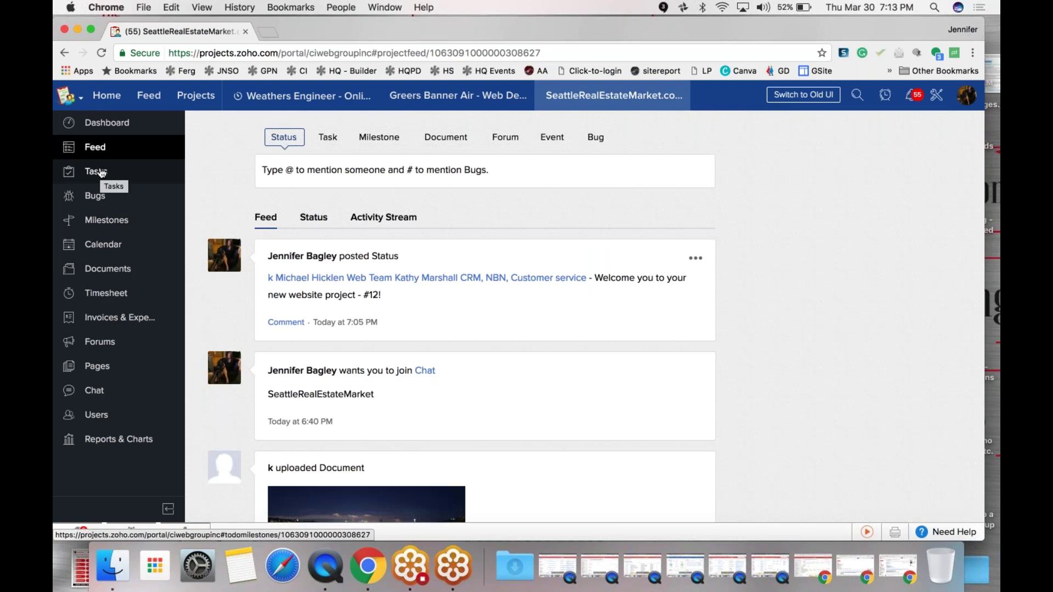
pyautogui.click(102, 173)
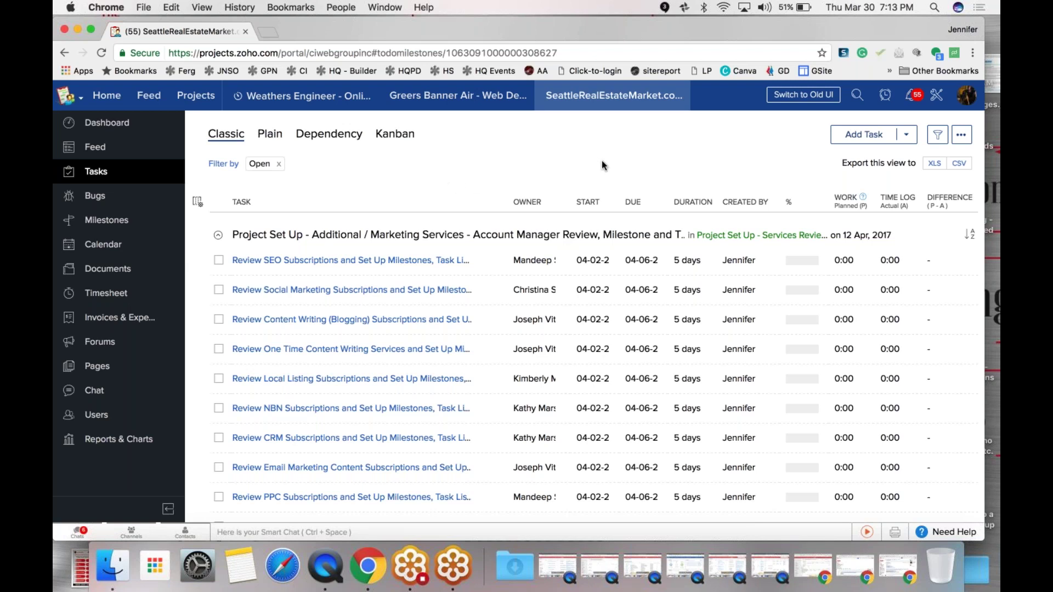
# Browse the Classic task list and bring up the Home Page Design task under Web Project (Light).
pyautogui.scroll(-10, 537, 363)
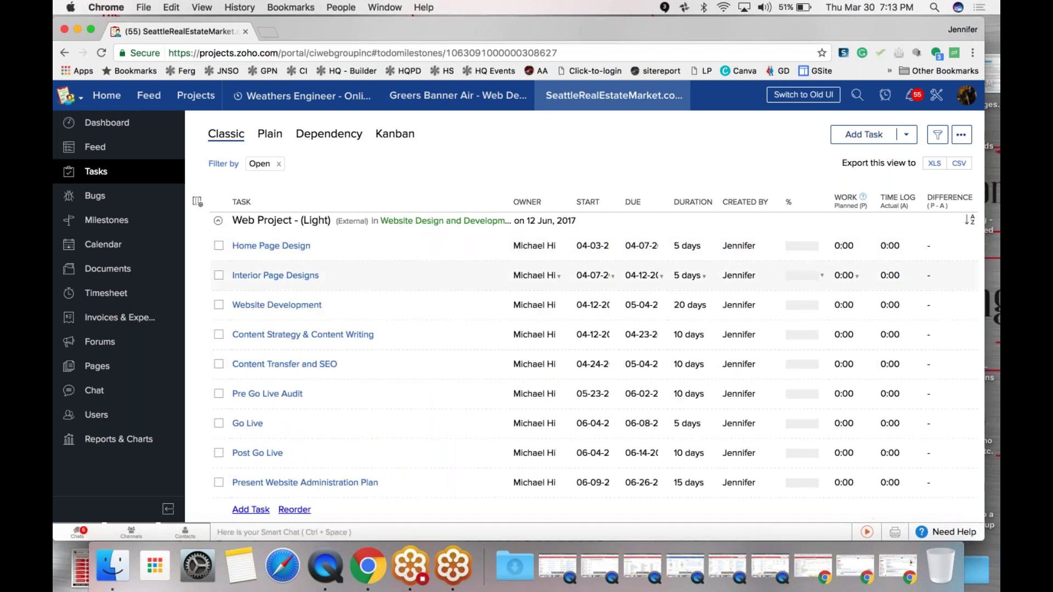
pyautogui.scroll(10, 367, 239)
pyautogui.scroll(2, 368, 240)
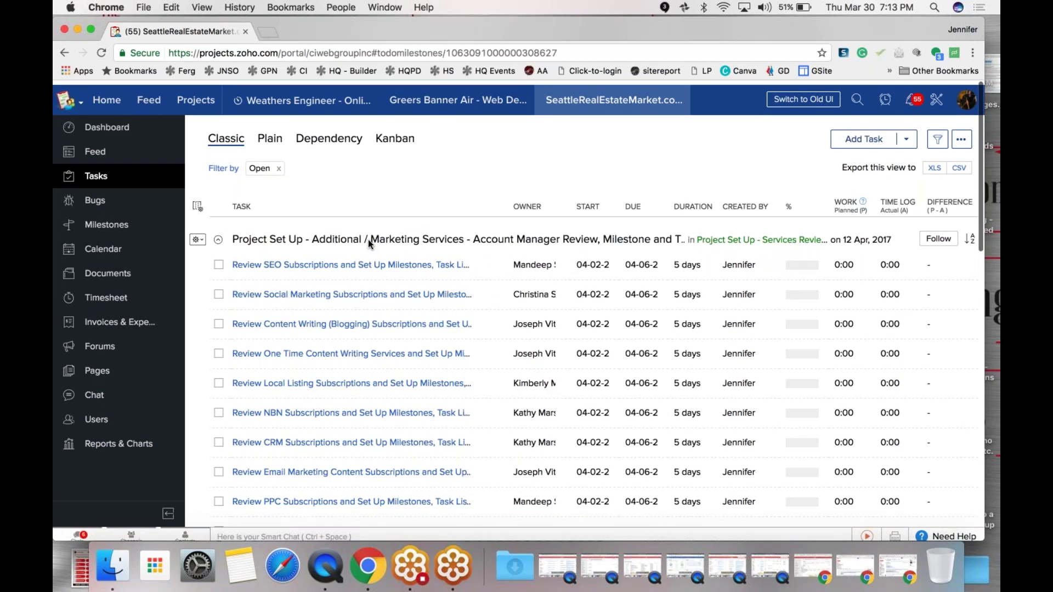
pyautogui.scroll(-3, 403, 396)
pyautogui.scroll(-8, 404, 397)
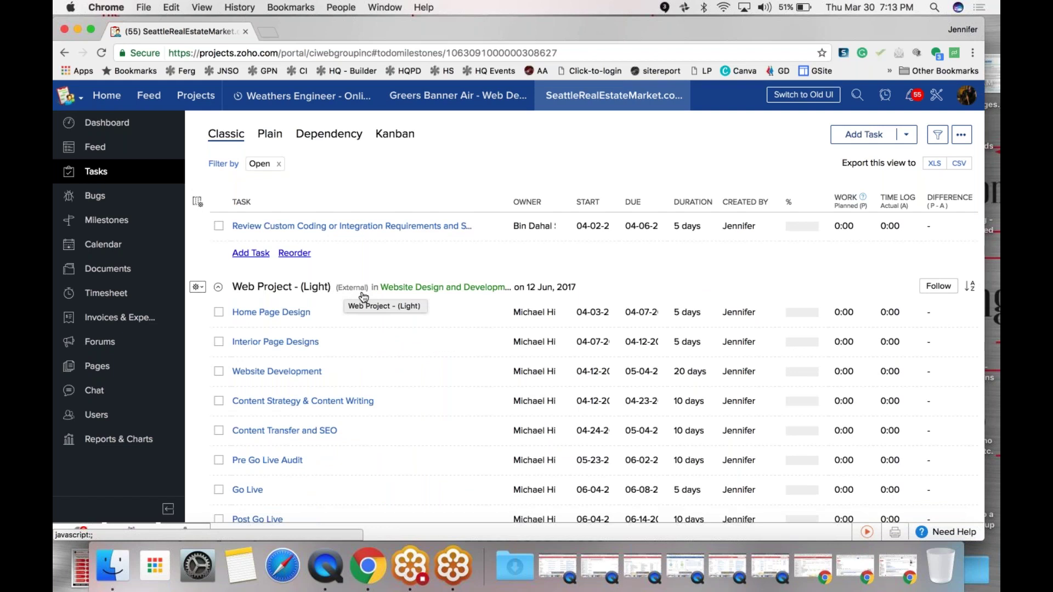
pyautogui.scroll(-5, 364, 296)
pyautogui.scroll(5, 257, 289)
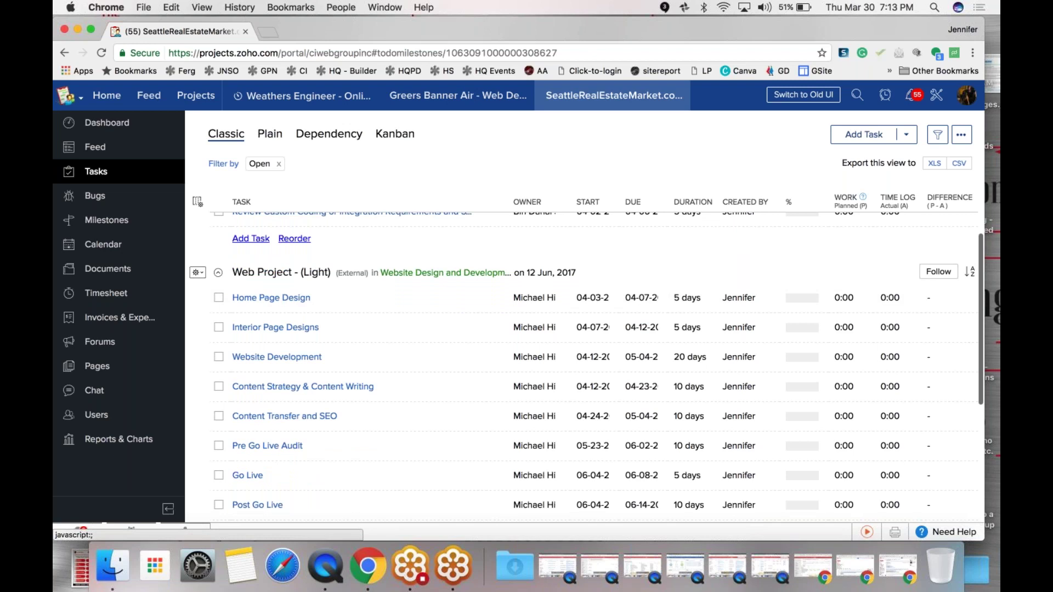
pyautogui.scroll(-1, 548, 469)
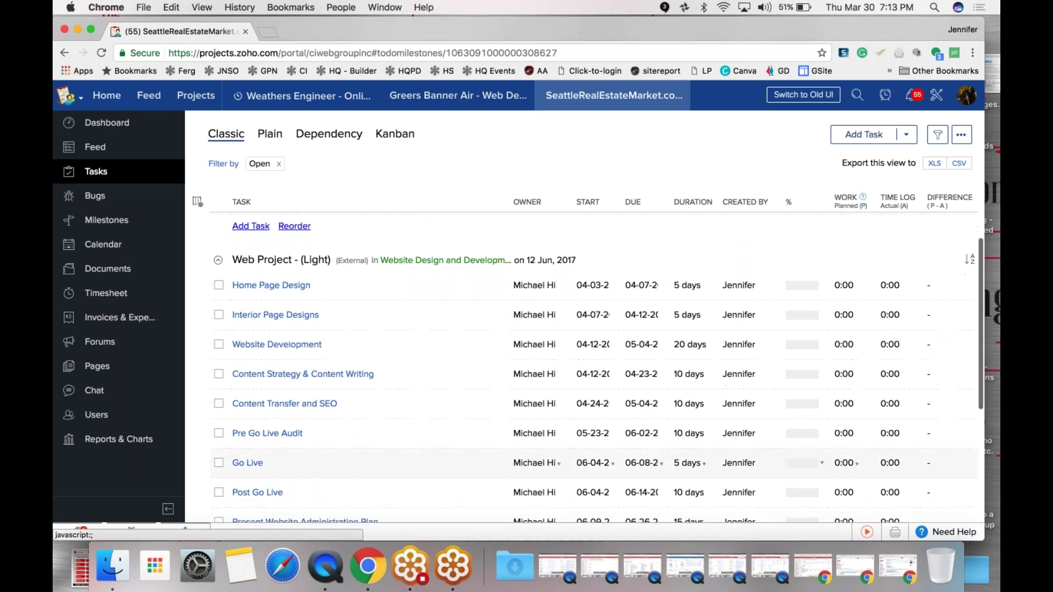
pyautogui.scroll(15, 548, 464)
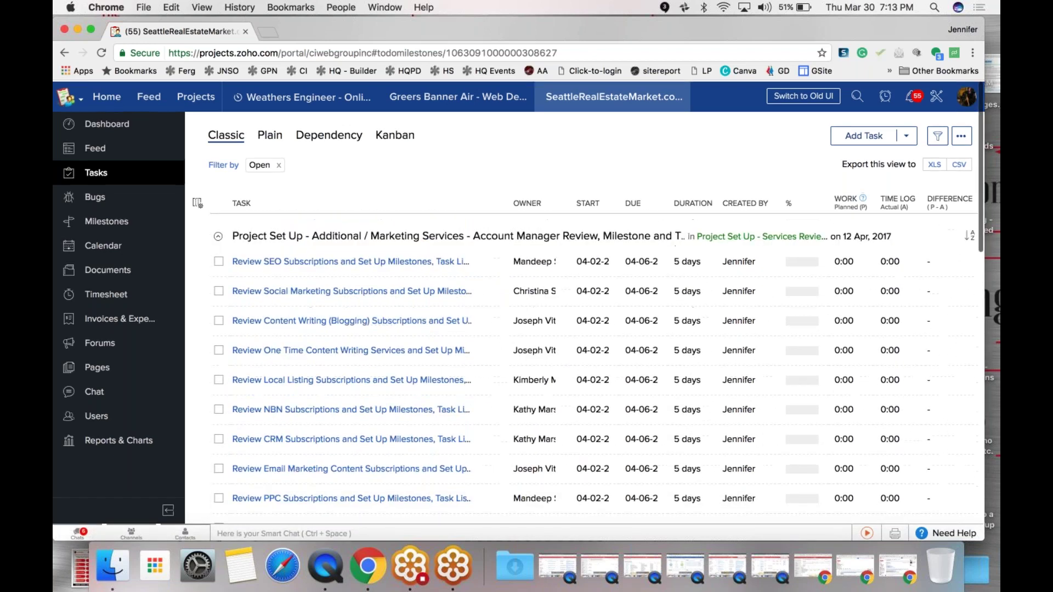
pyautogui.scroll(-10, 549, 439)
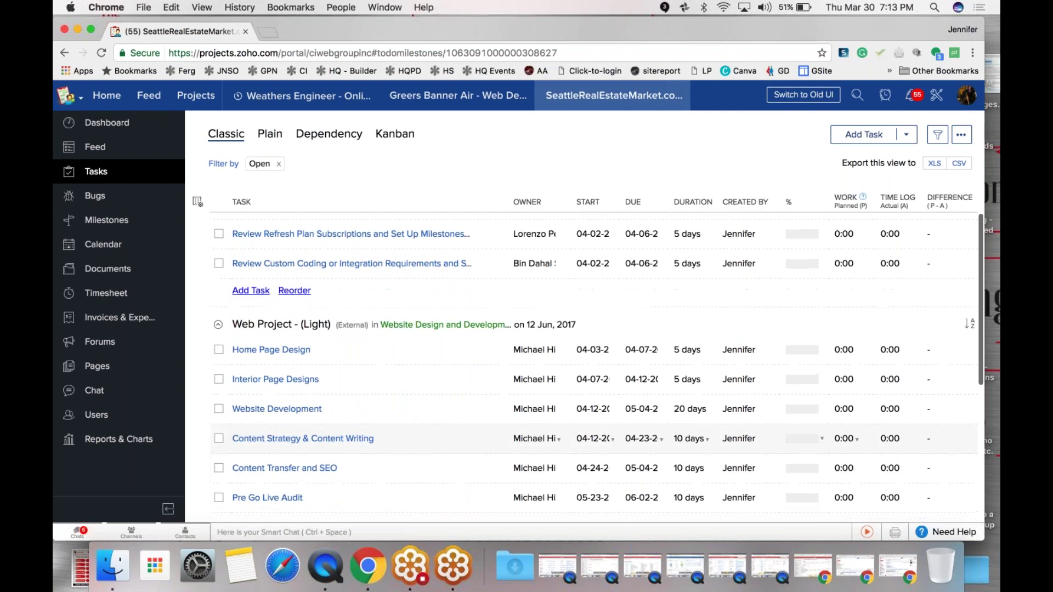
pyautogui.scroll(-10, 548, 439)
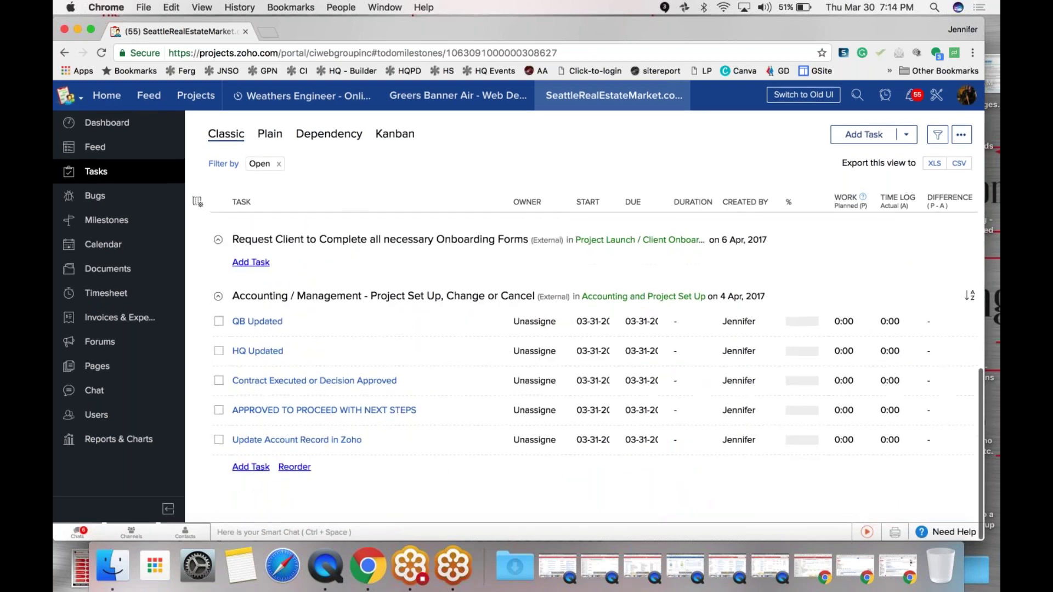
pyautogui.scroll(3, 548, 384)
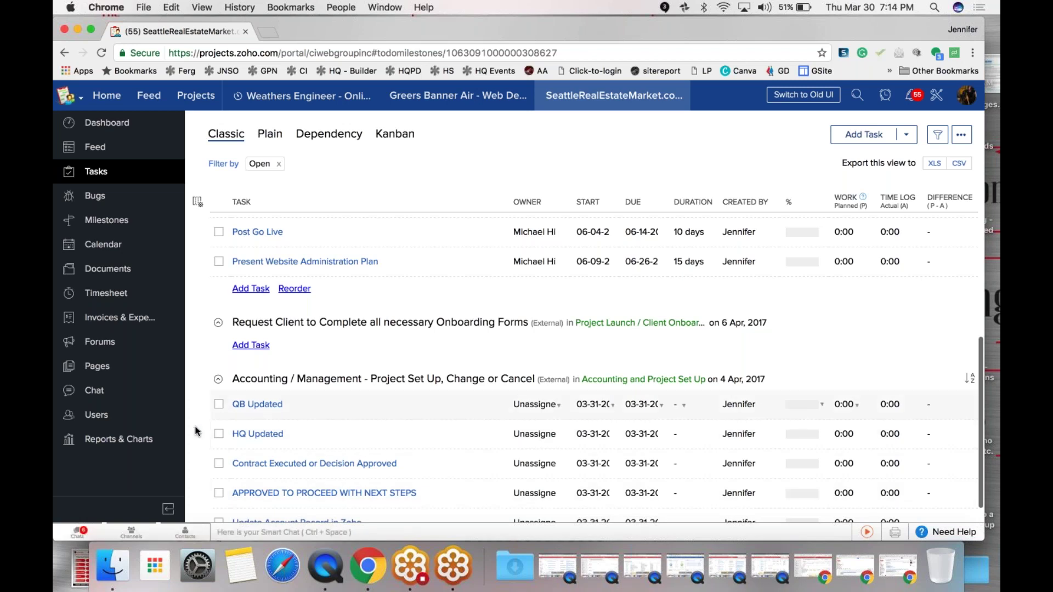
pyautogui.scroll(1, 289, 360)
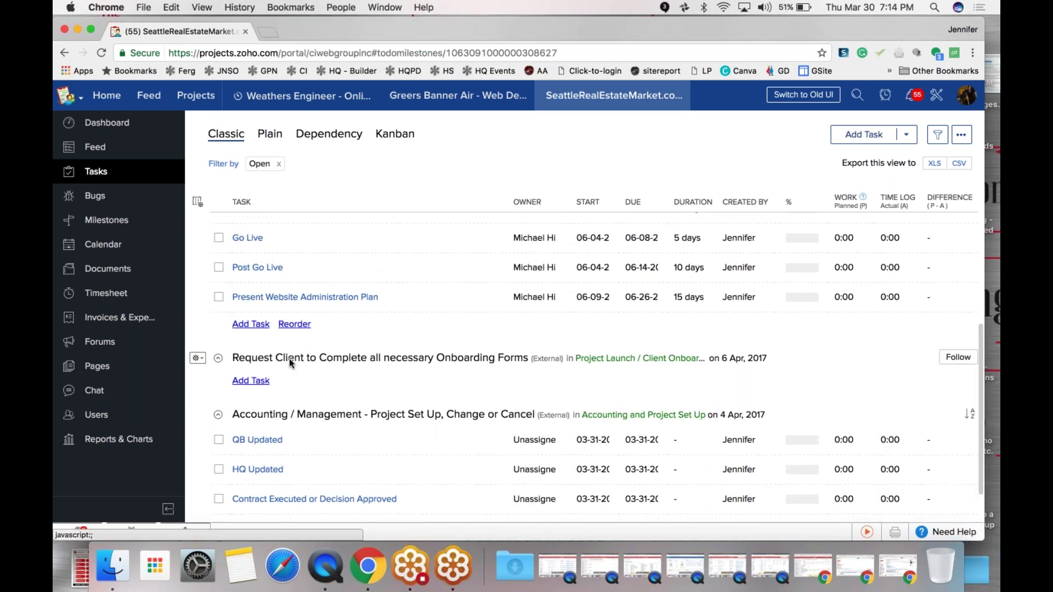
pyautogui.scroll(4, 289, 359)
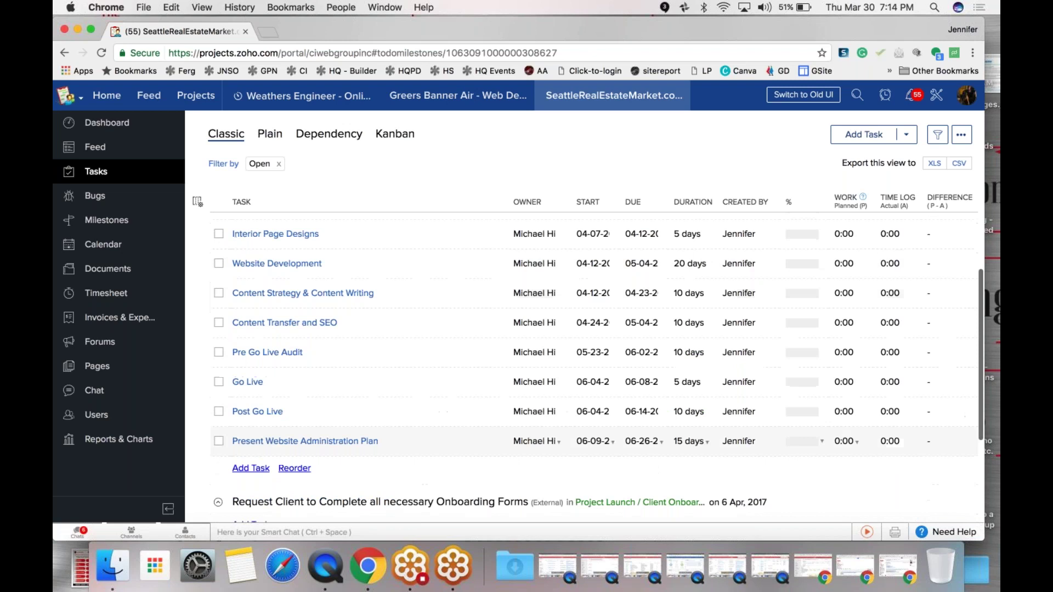
pyautogui.scroll(2, 259, 285)
pyautogui.click(260, 281)
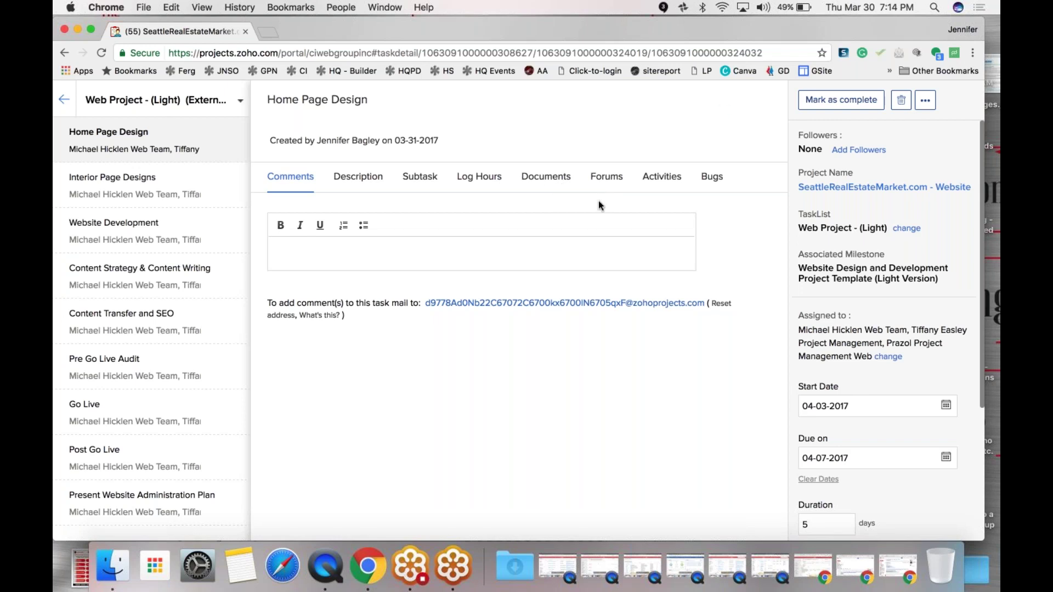
pyautogui.click(413, 97)
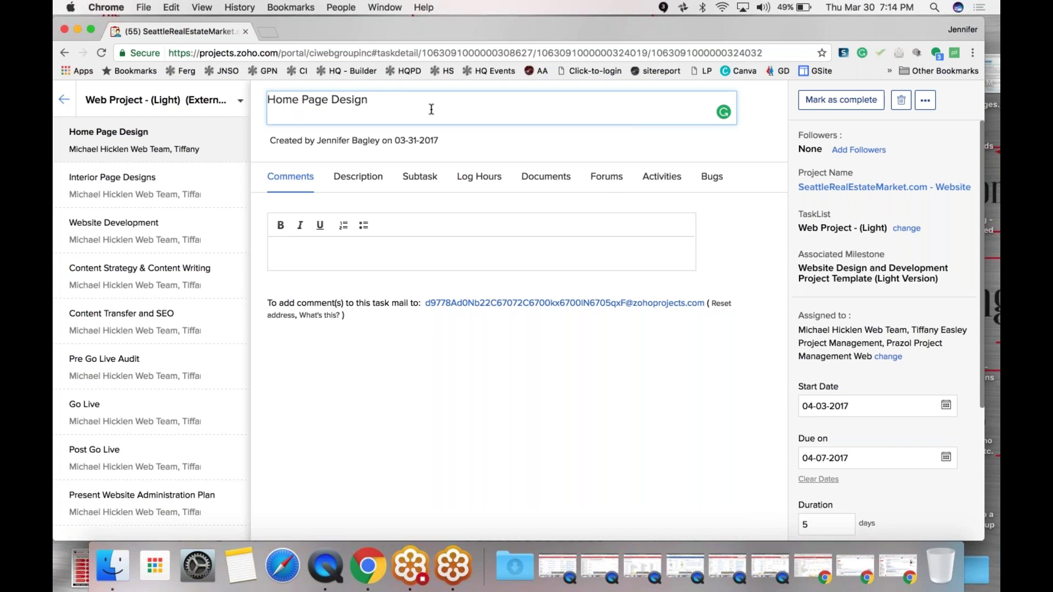
pyautogui.click(503, 135)
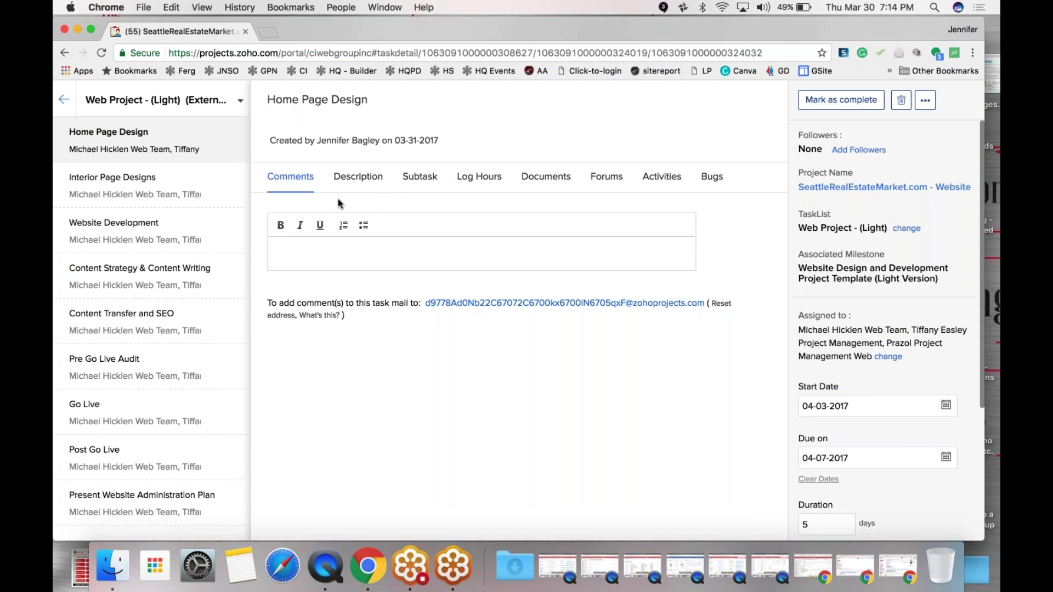
pyautogui.click(282, 106)
# Show the Home Page Design task's empty Documents tab and bring up Attach From Documents.
pyautogui.click(552, 181)
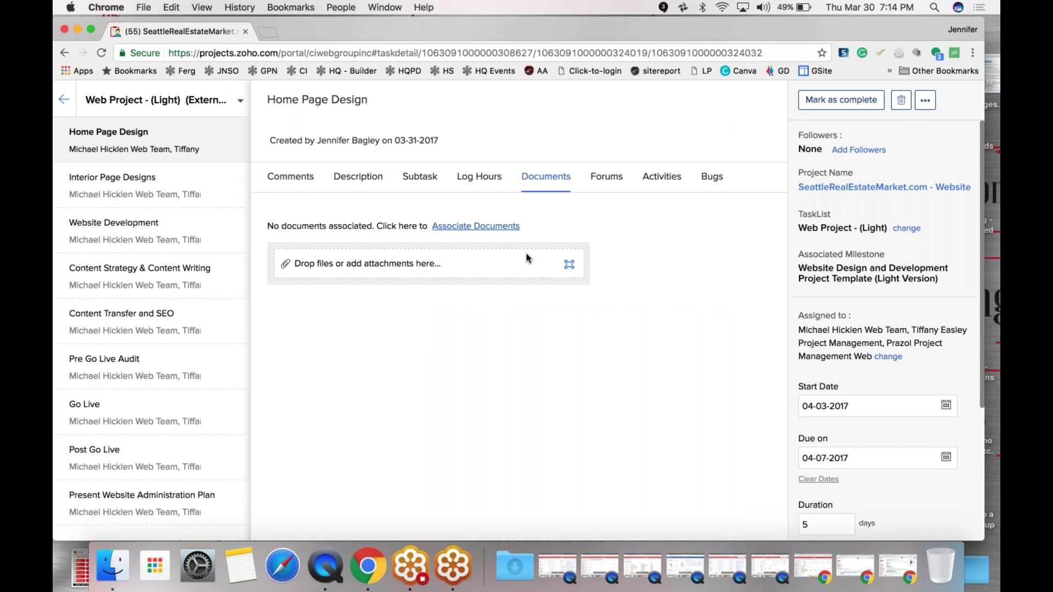
pyautogui.click(352, 103)
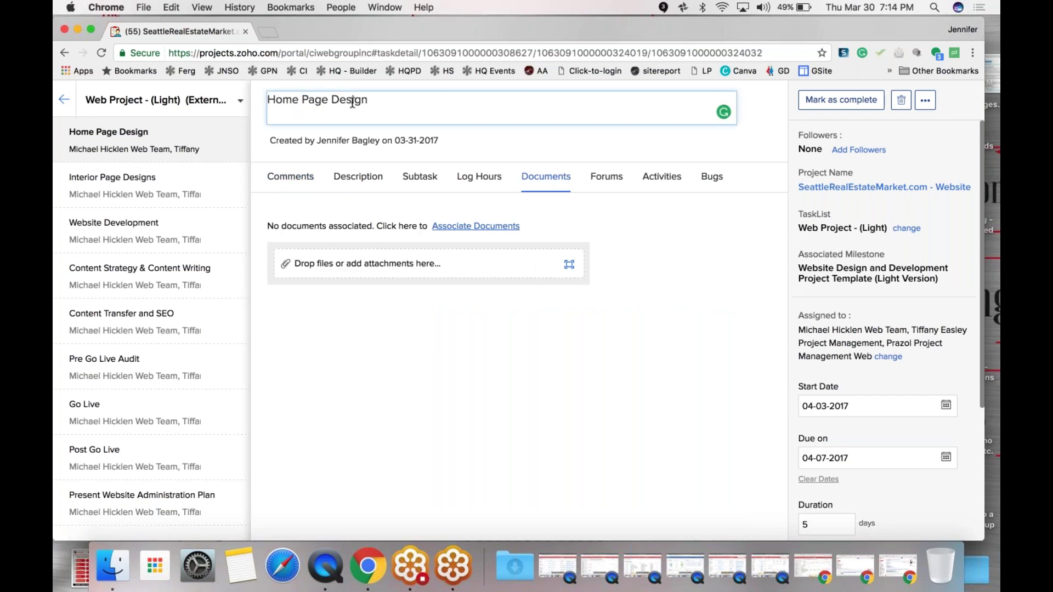
pyautogui.click(417, 145)
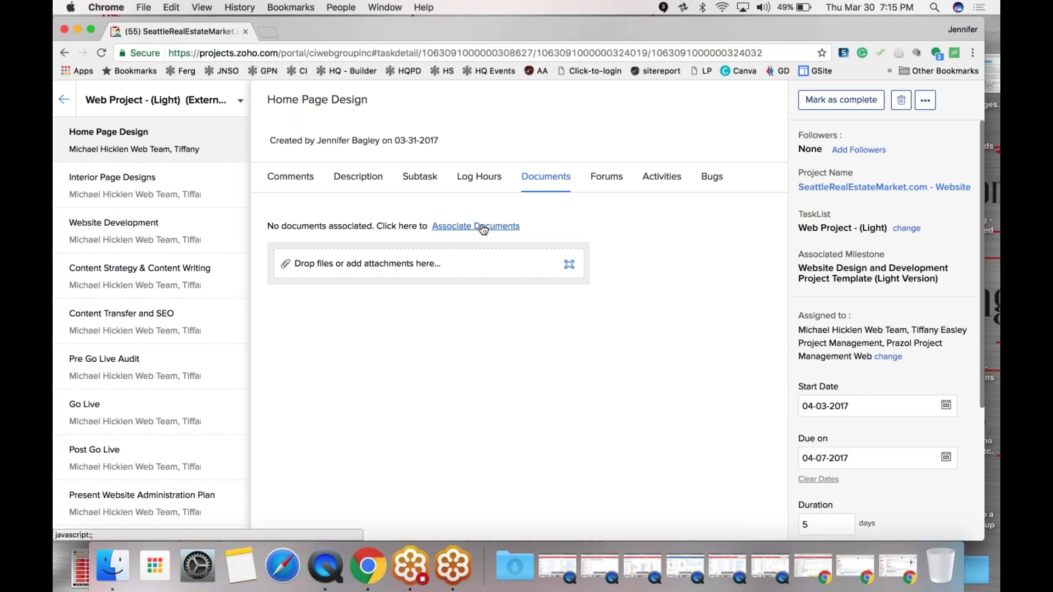
pyautogui.click(484, 227)
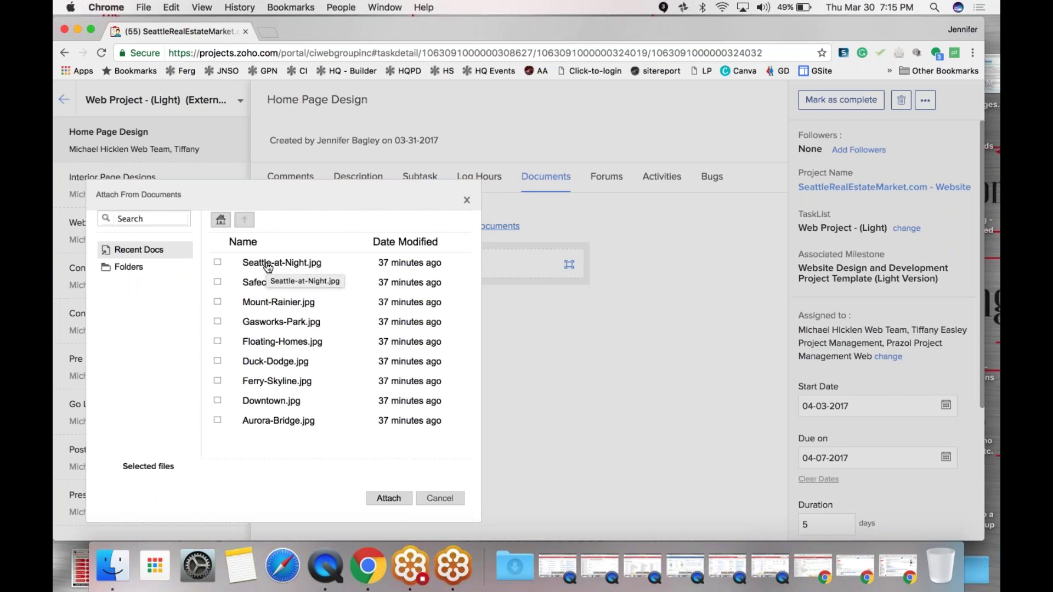
# Tick Mount-Rainier.jpg in Attach From Documents and attach it to Home Page Design.
pyautogui.click(286, 306)
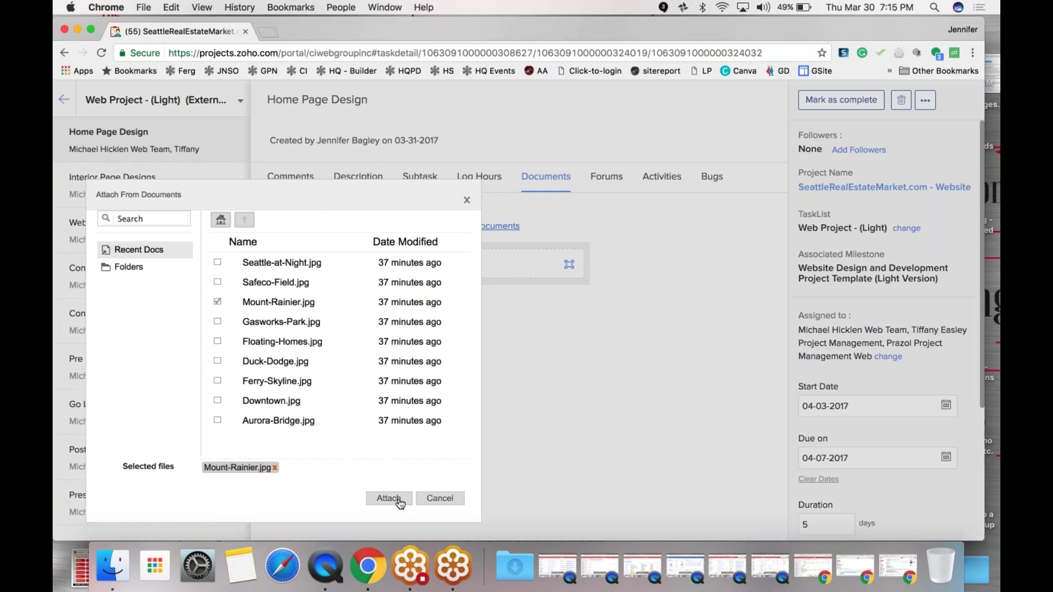
pyautogui.click(391, 497)
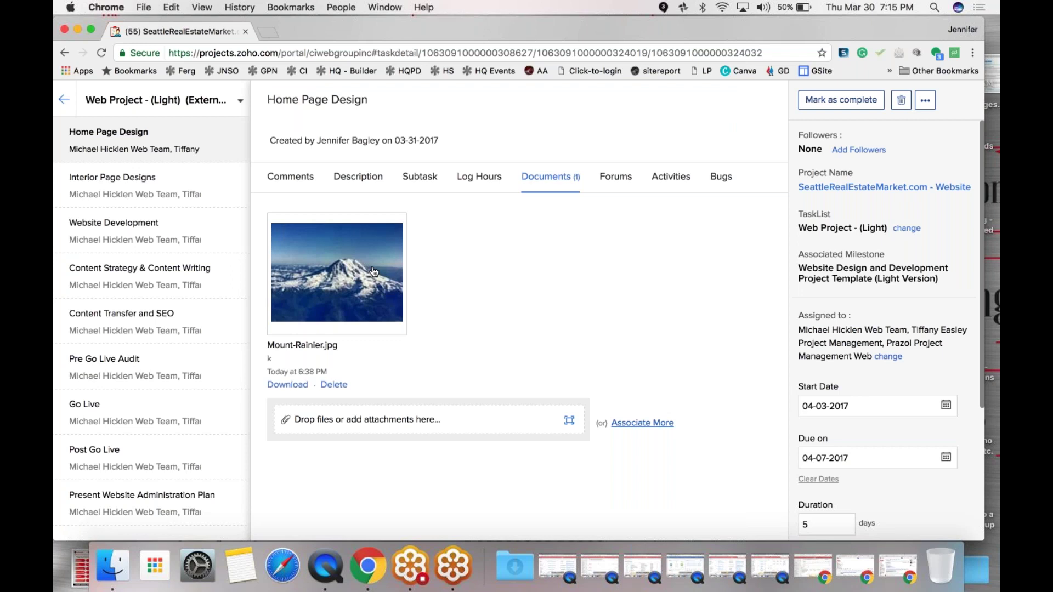
# Delete the Mount-Rainier.jpg attachment, then go back from the task details to the Tasks list.
pyautogui.click(334, 384)
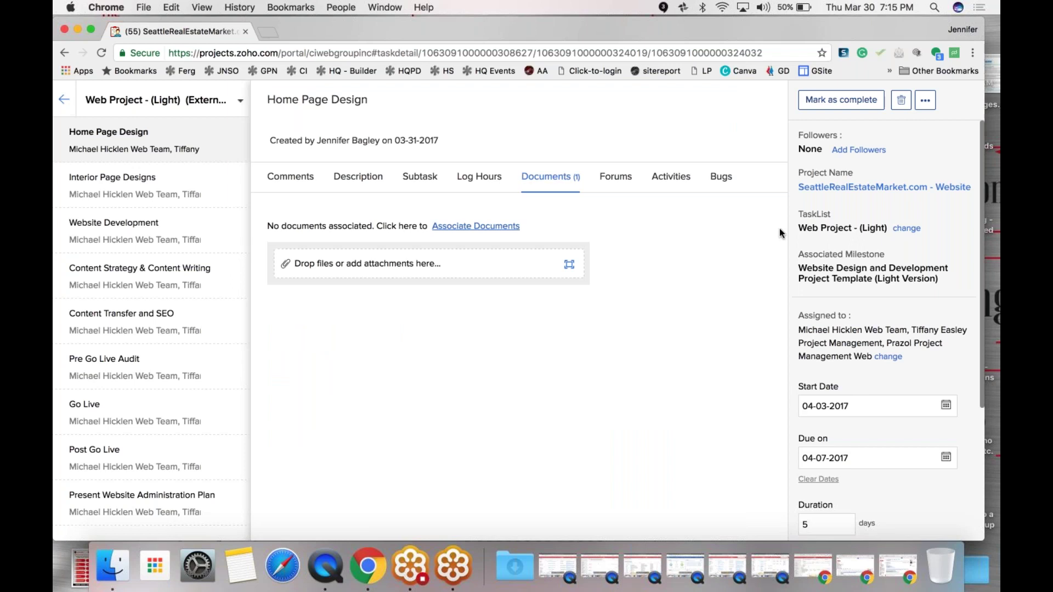
pyautogui.scroll(-2, 856, 473)
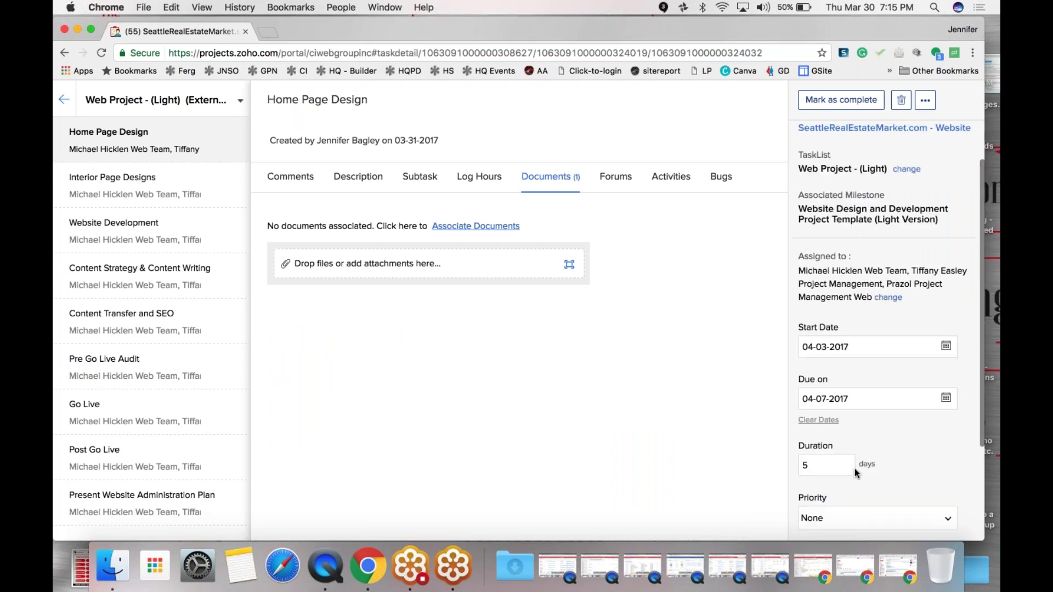
pyautogui.scroll(-5, 856, 473)
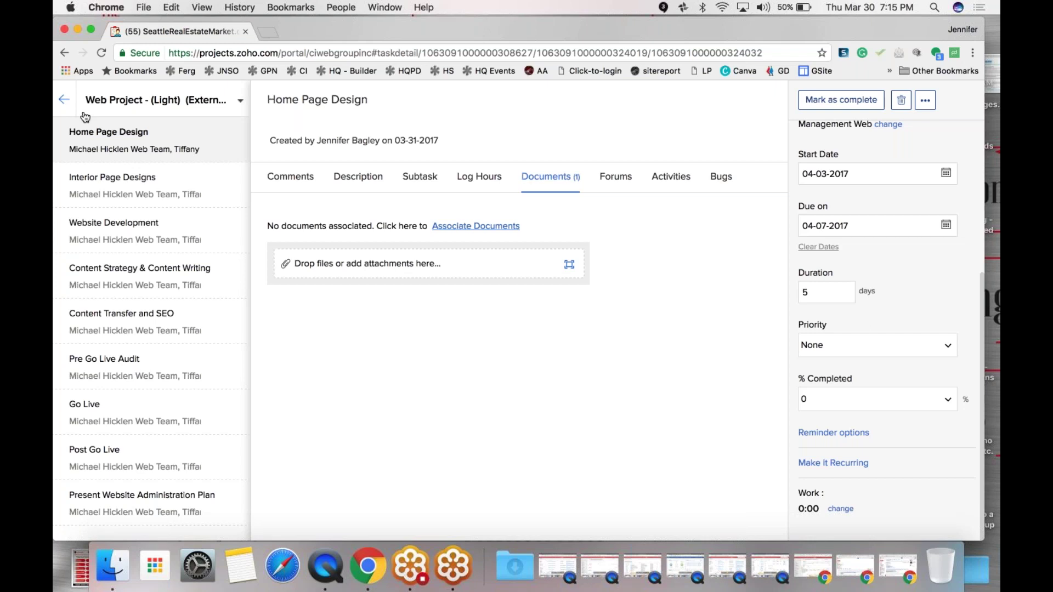
pyautogui.click(64, 101)
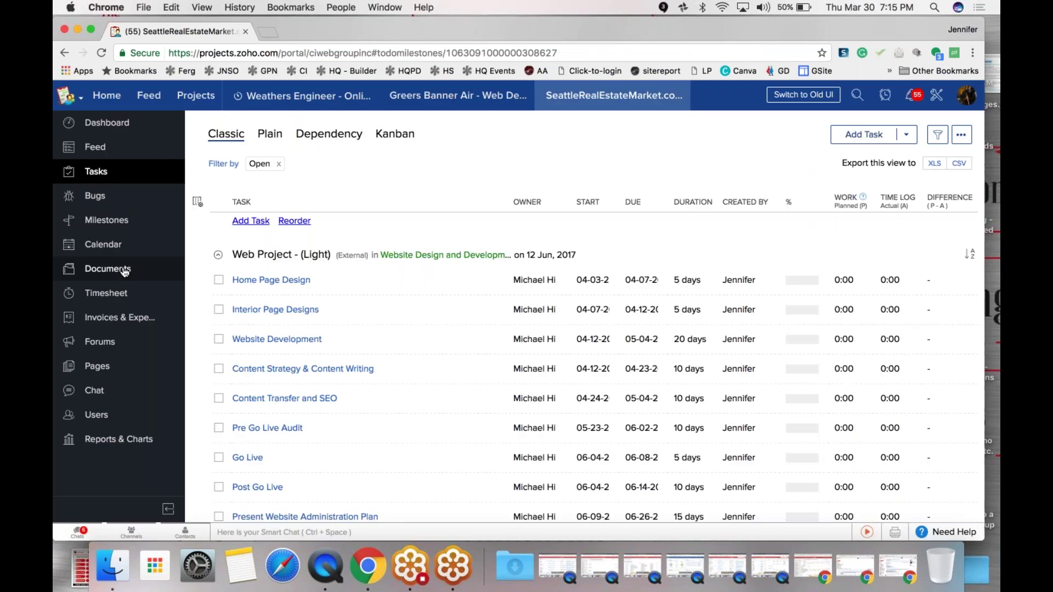
# Show the Bugs Kanban board with empty Open, In progress, To be tested and Closed columns.
pyautogui.click(105, 196)
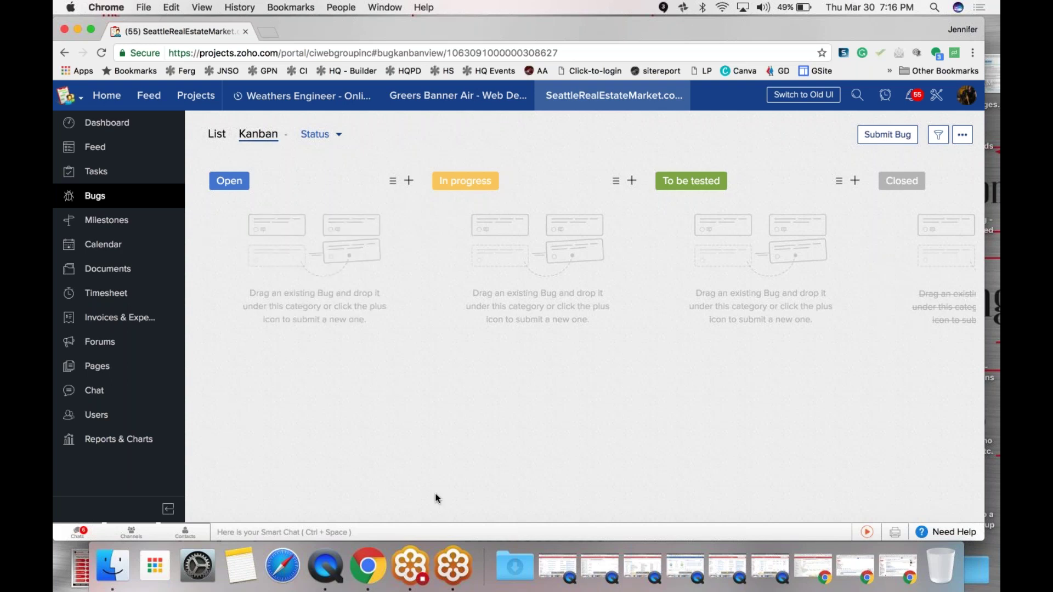
# View the All Milestones list of five upcoming milestones, then the March 2017 calendar.
pyautogui.click(108, 219)
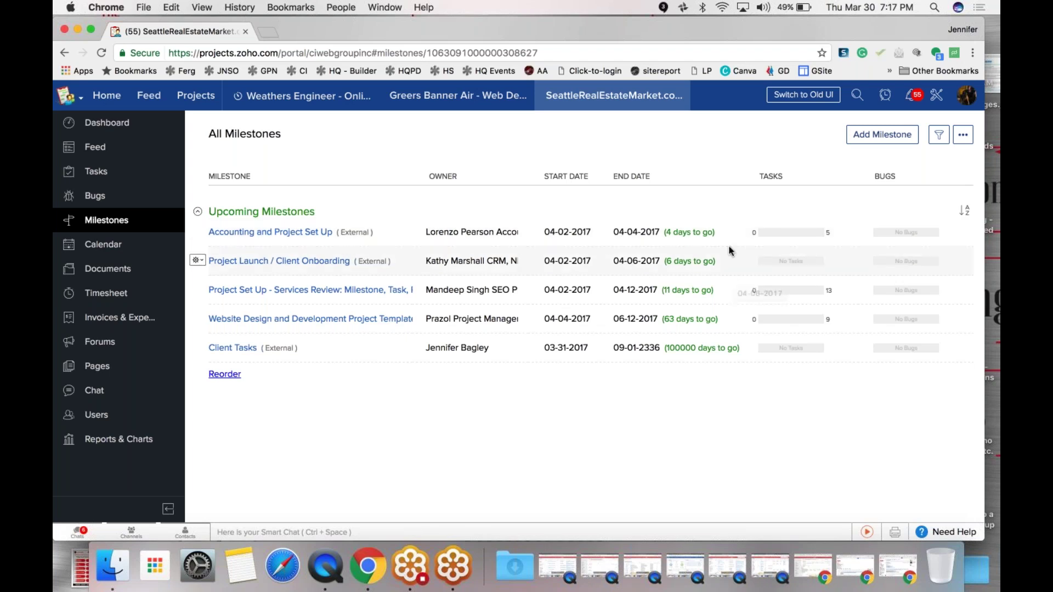
pyautogui.click(105, 245)
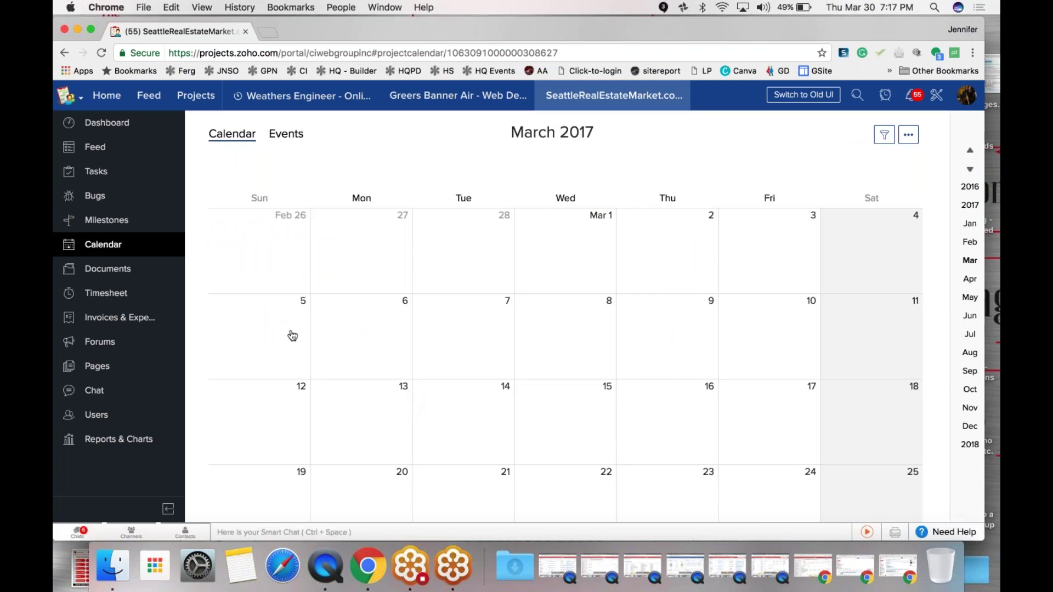
# Browse the recent project documents, then the Forums page showing no topics yet.
pyautogui.click(98, 276)
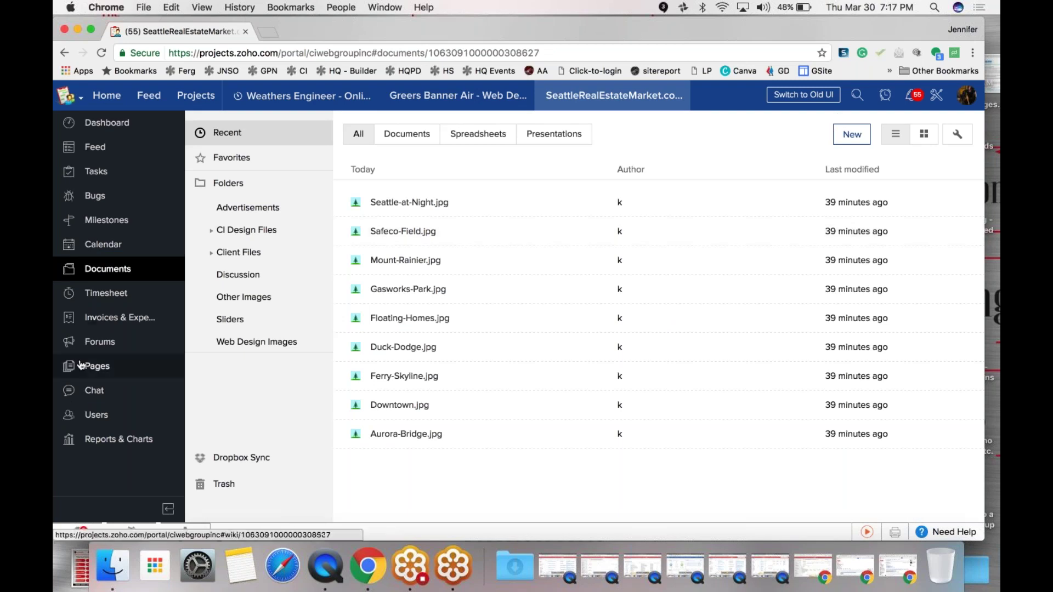
pyautogui.click(100, 344)
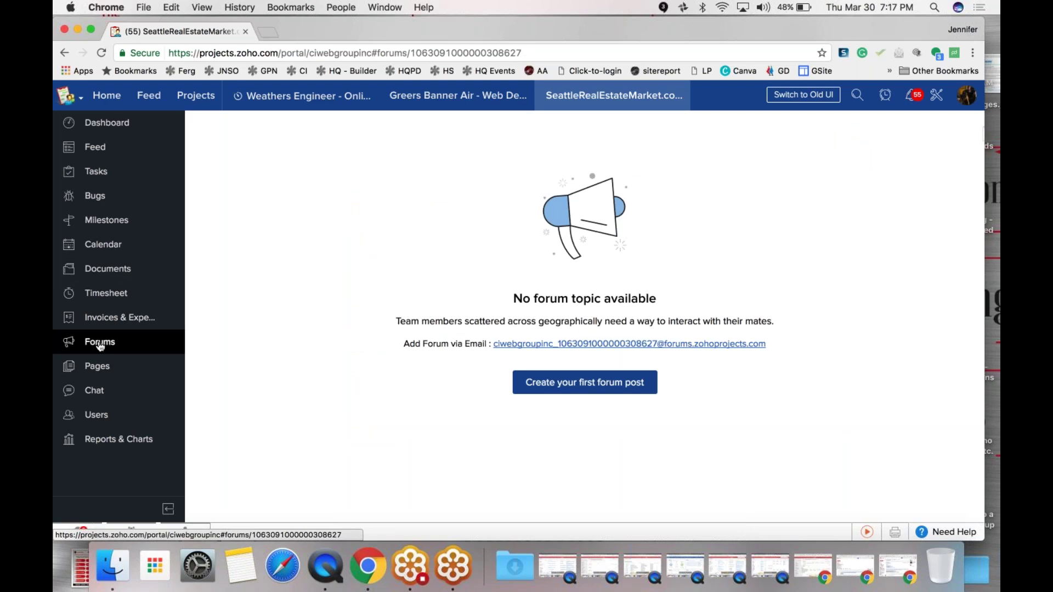
# Load the Pages section twice, getting the 'Problem while creating pages' error.
pyautogui.click(100, 364)
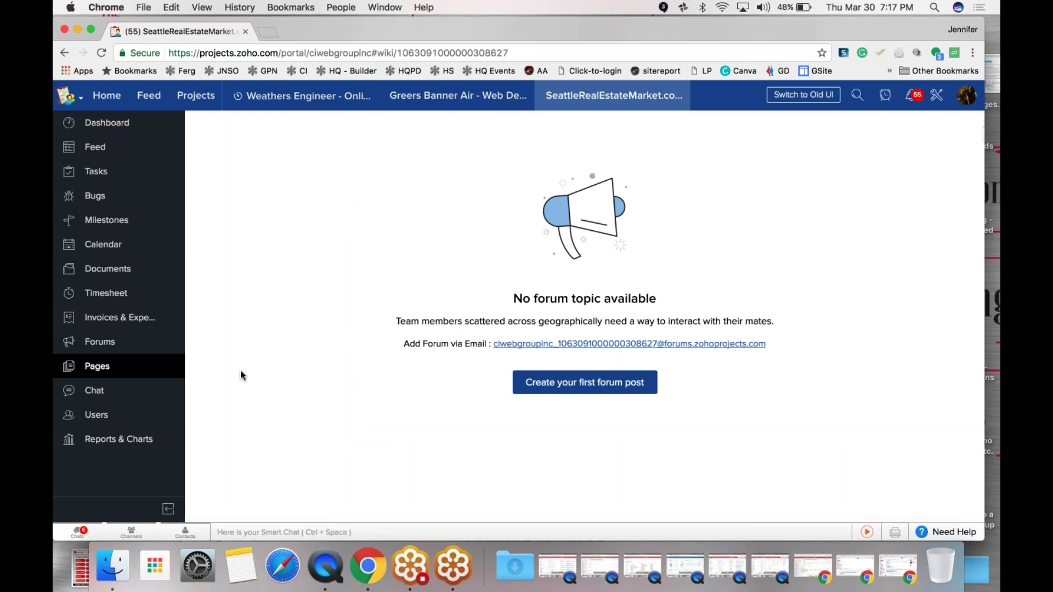
pyautogui.click(93, 372)
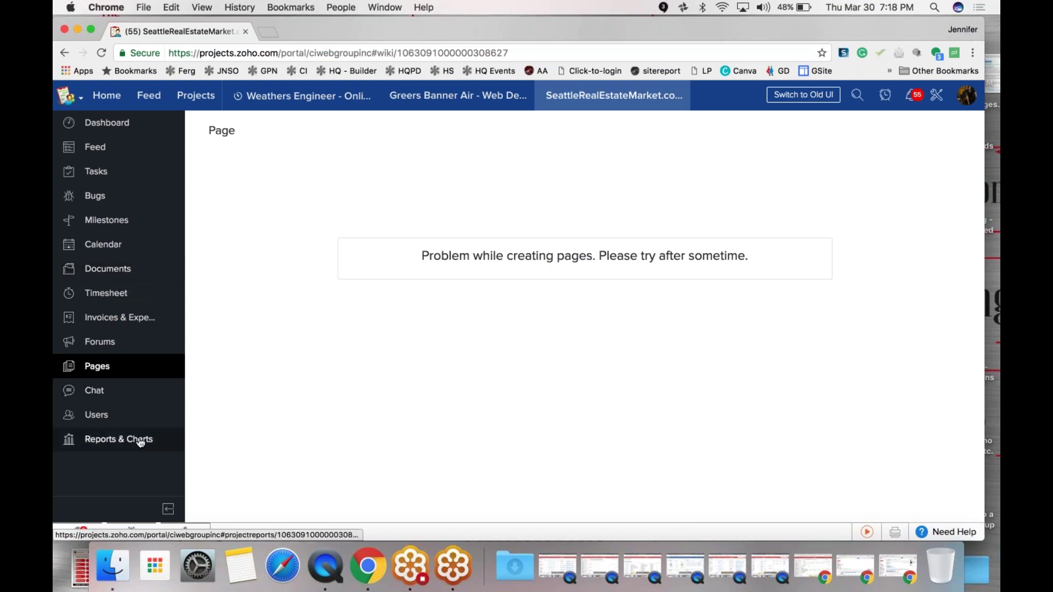
# Look over Reports & Charts, return to the project dashboard, and start a new Chrome tab.
pyautogui.click(115, 440)
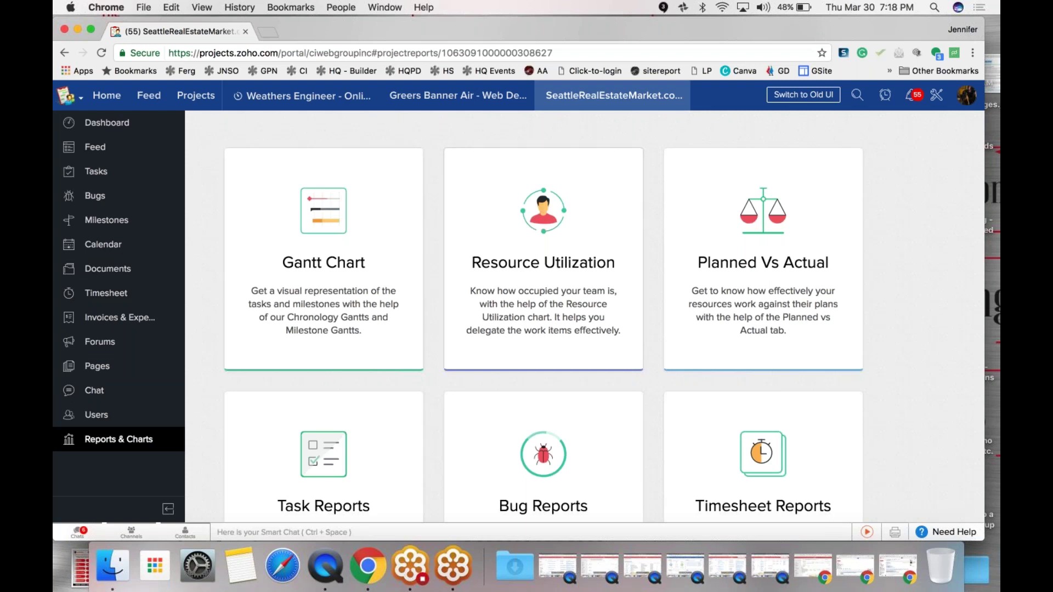
pyautogui.click(101, 131)
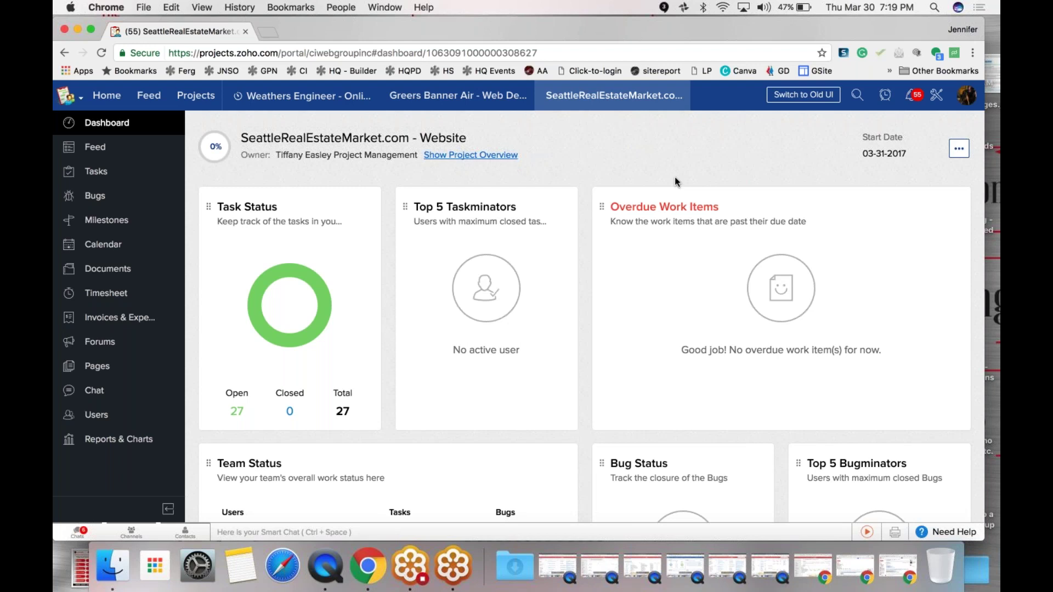
pyautogui.click(266, 34)
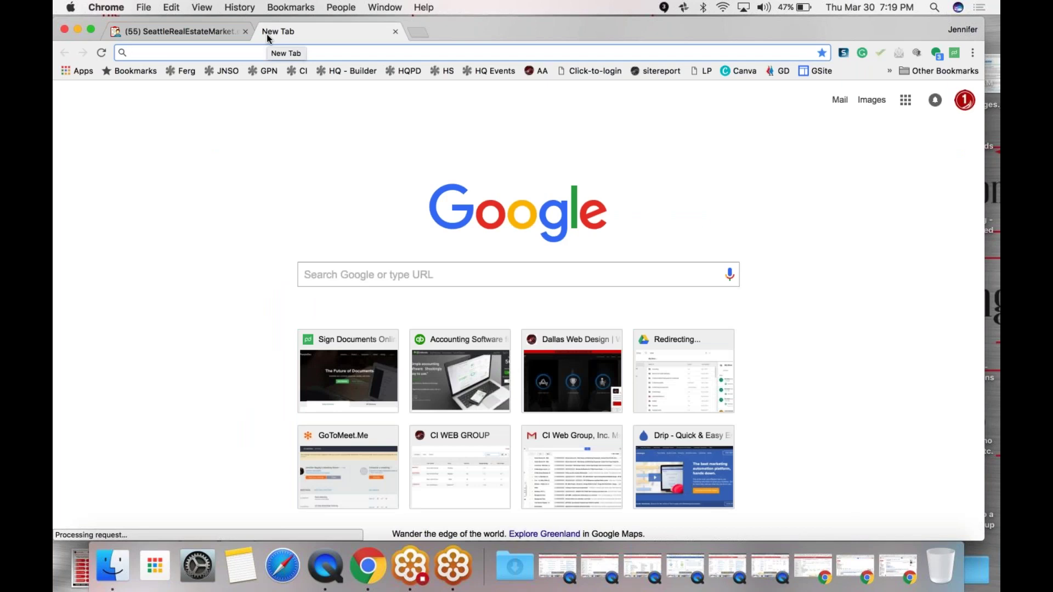
# Load the CI Web Group homepage at ciwebgroup.com from the Dallas Web Design tile.
pyautogui.click(558, 384)
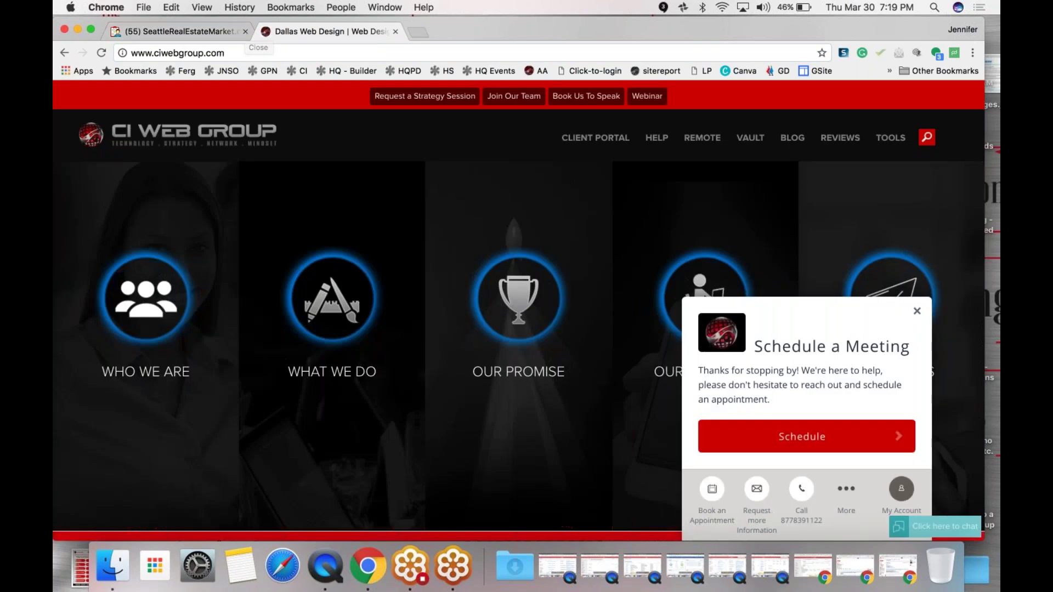
# In the help desk portal, browse the Nearby Now category, then start a new support ticket.
pyautogui.click(657, 139)
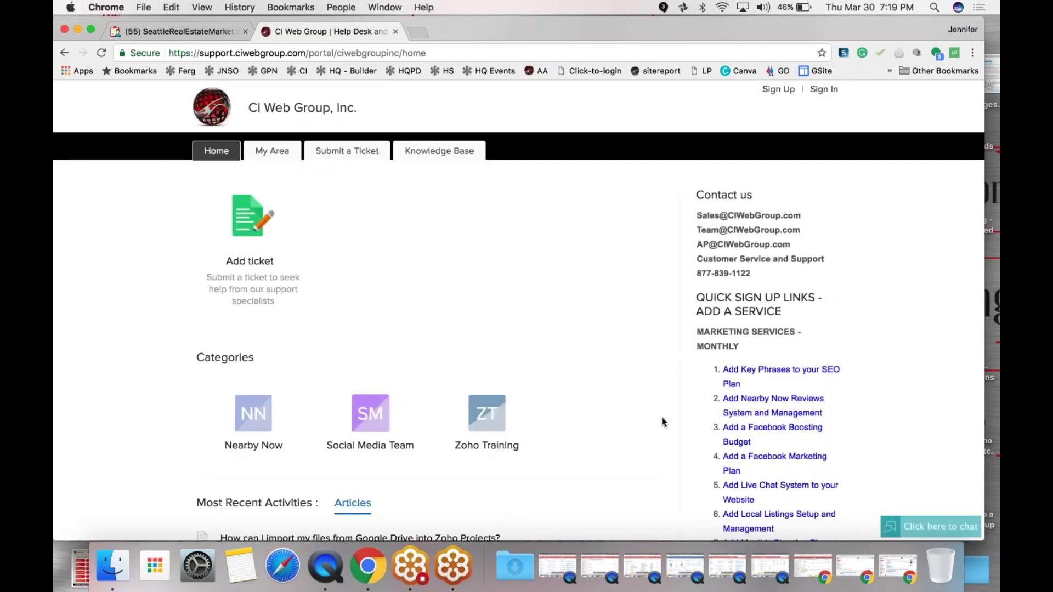
pyautogui.click(263, 425)
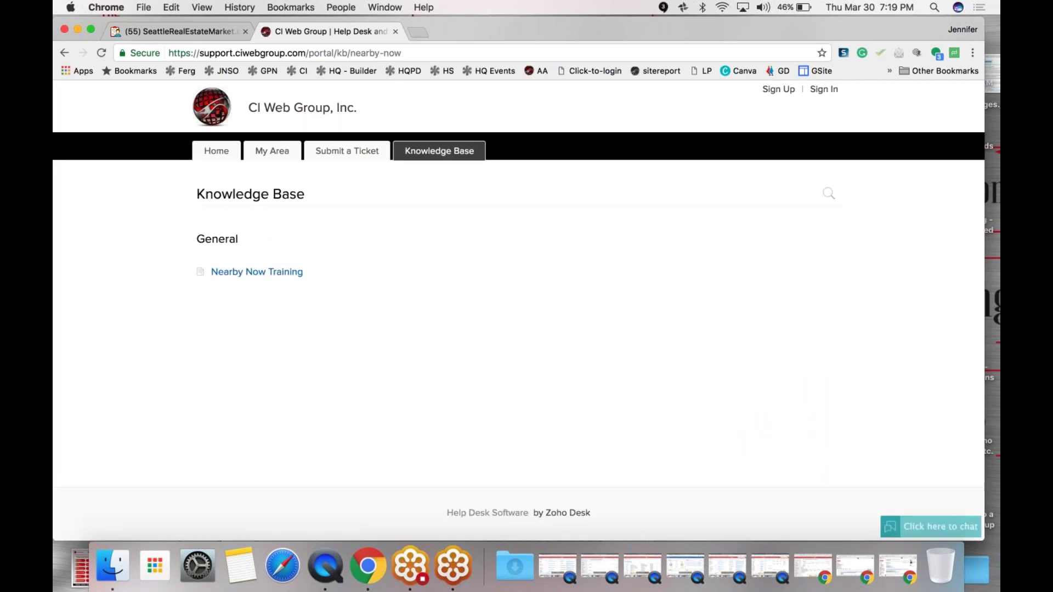
pyautogui.click(222, 150)
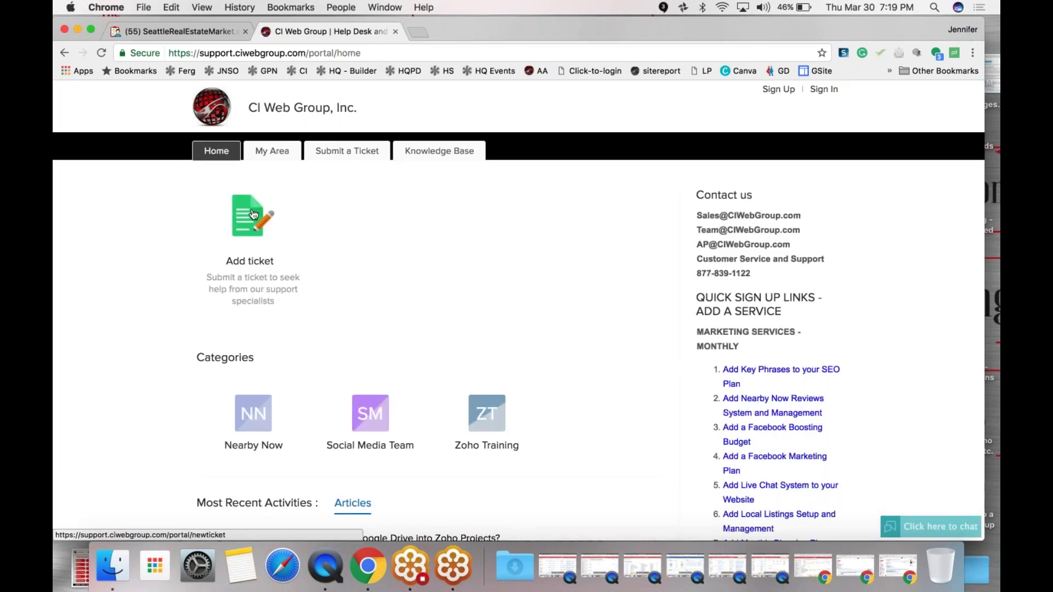
pyautogui.click(252, 213)
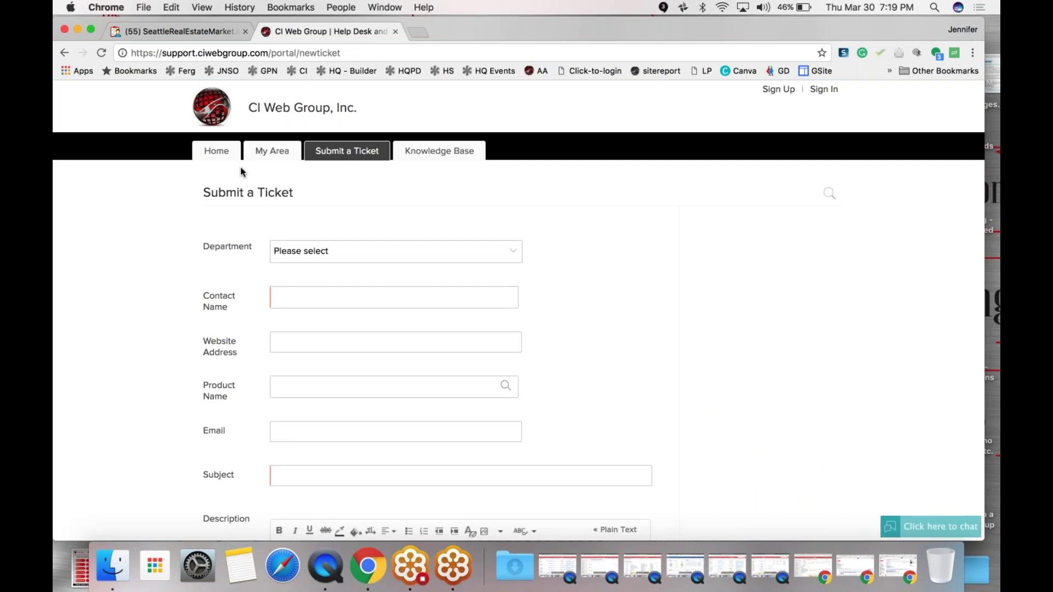
# Review the Submit a Ticket form fields, then return to the SeattleRealEstateMarket.com dashboard.
pyautogui.scroll(-3, 707, 457)
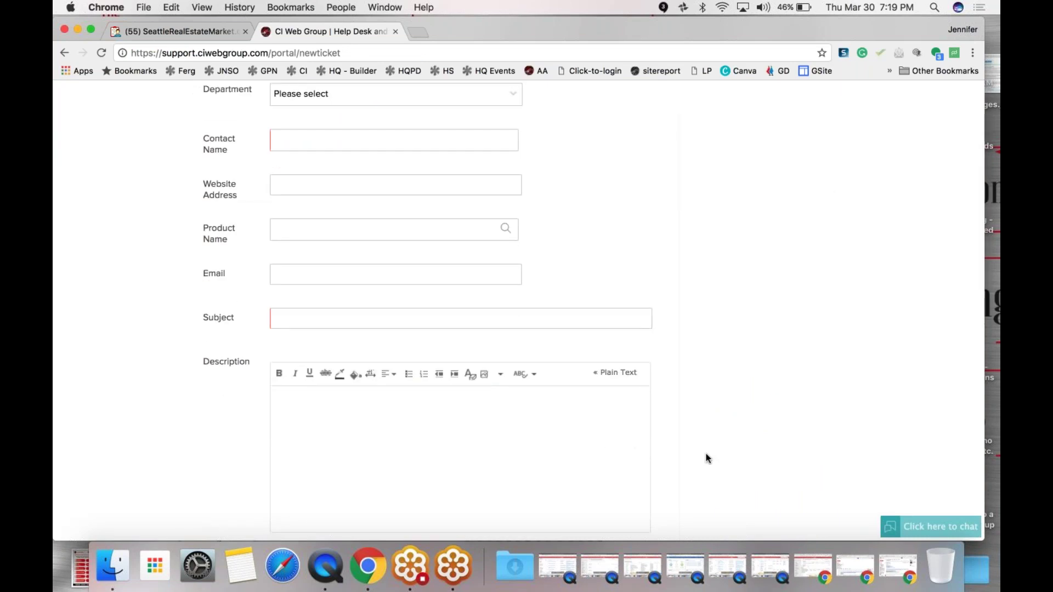
pyautogui.rightClick(706, 457)
pyautogui.click(713, 319)
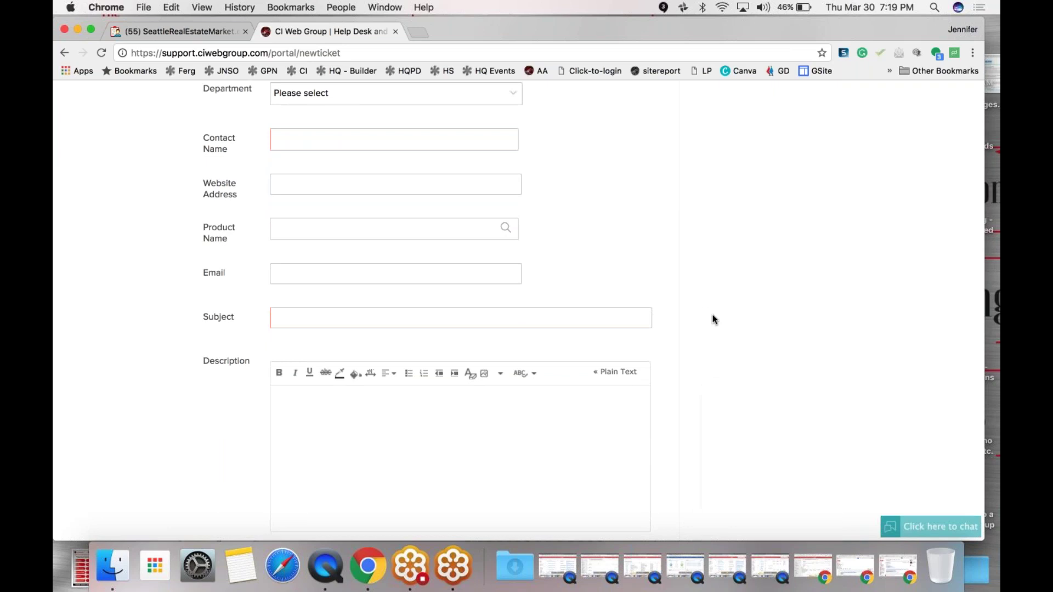
pyautogui.scroll(-3, 713, 319)
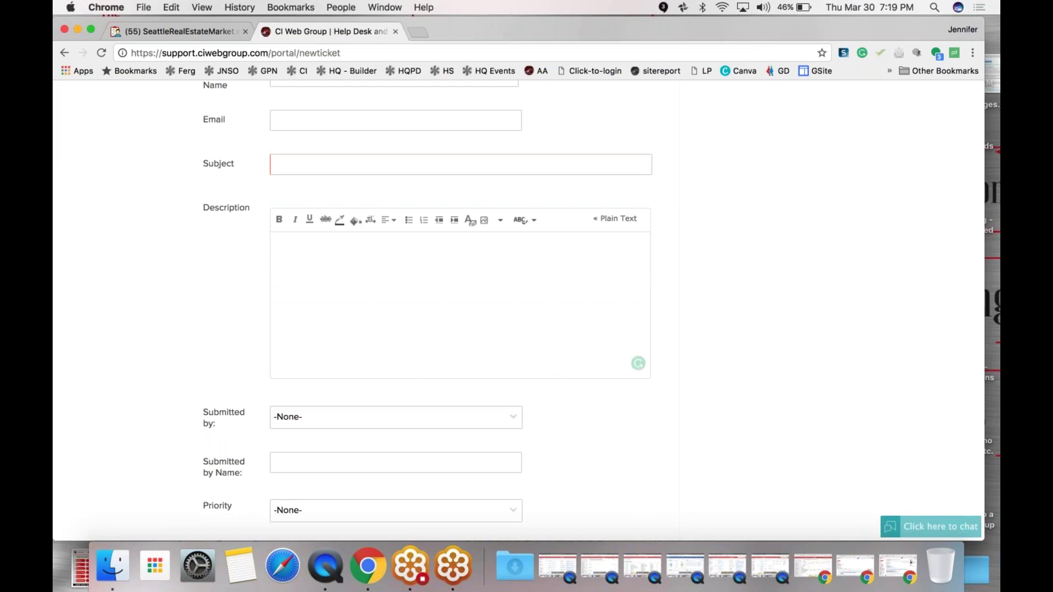
pyautogui.scroll(6, 122, 235)
pyautogui.hotkey('ctrl', 'shift', 'Tab')
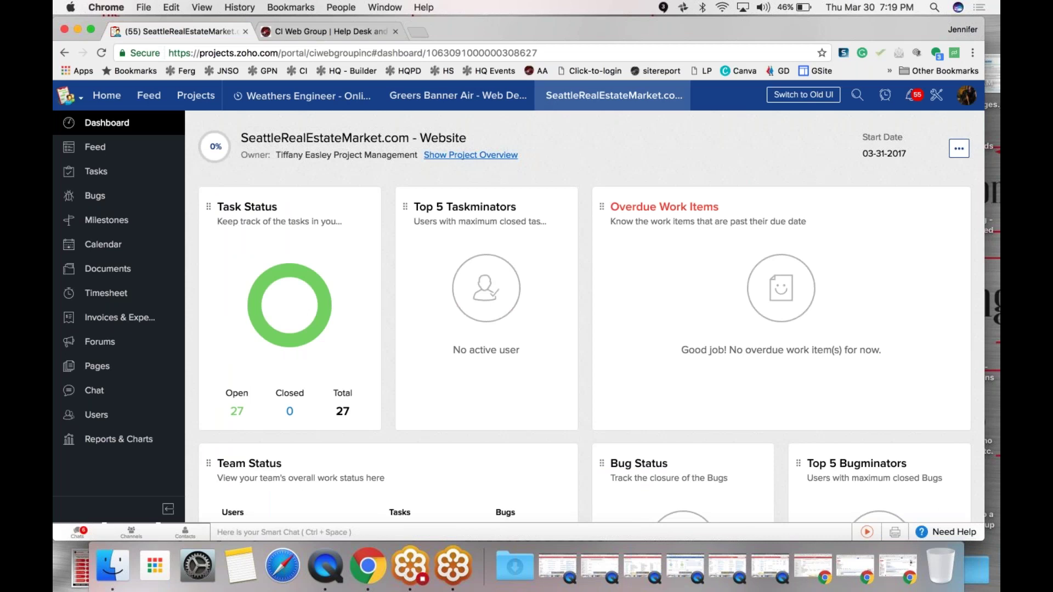
# Toggle from the Help Desk tab to the SeattleRealEstateMarket dashboard and back to the ticket form.
pyautogui.click(322, 32)
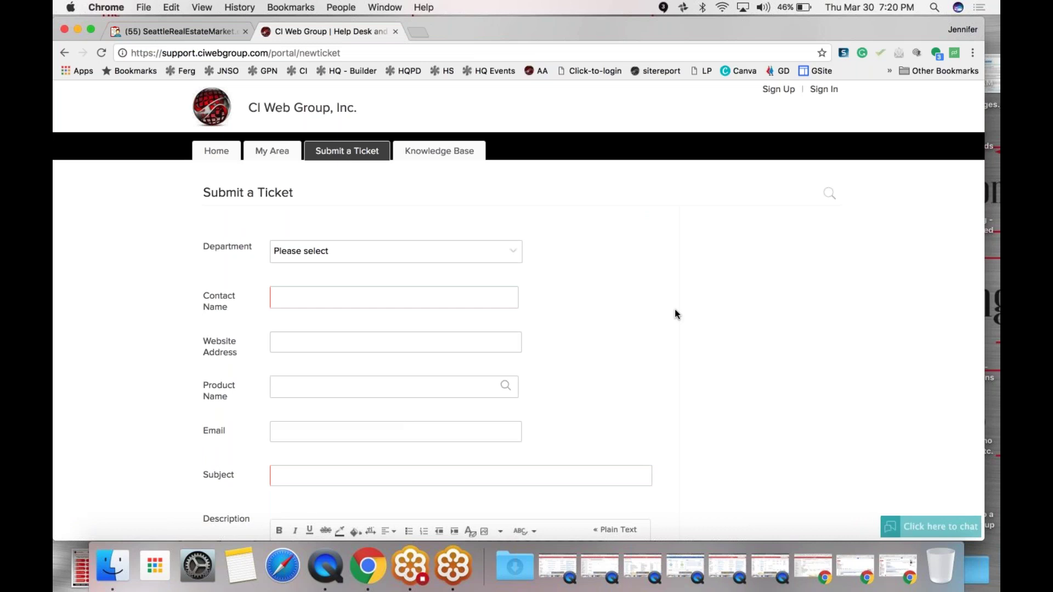
pyautogui.click(155, 31)
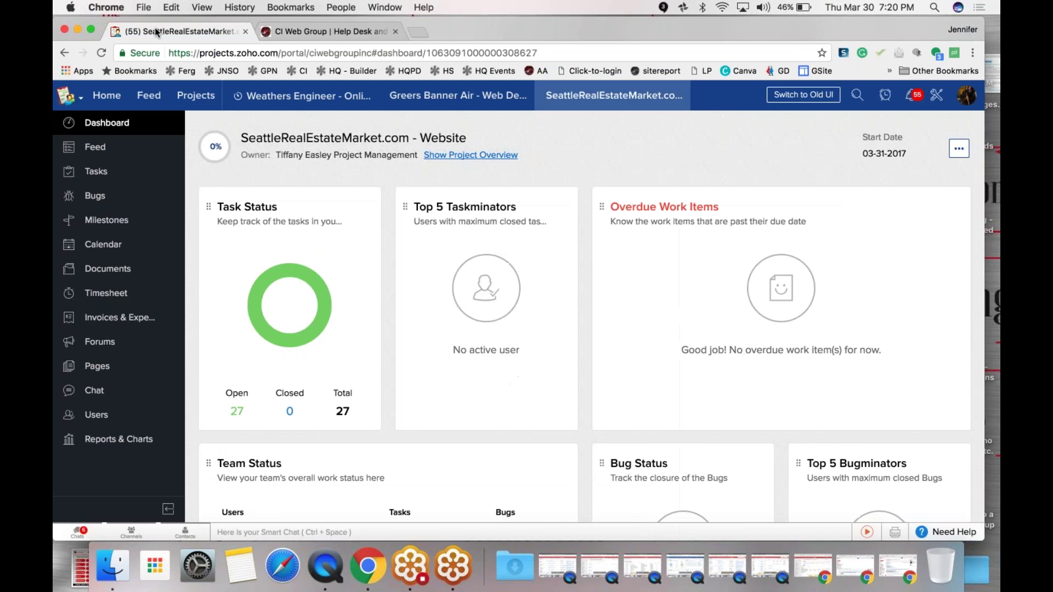
pyautogui.click(351, 34)
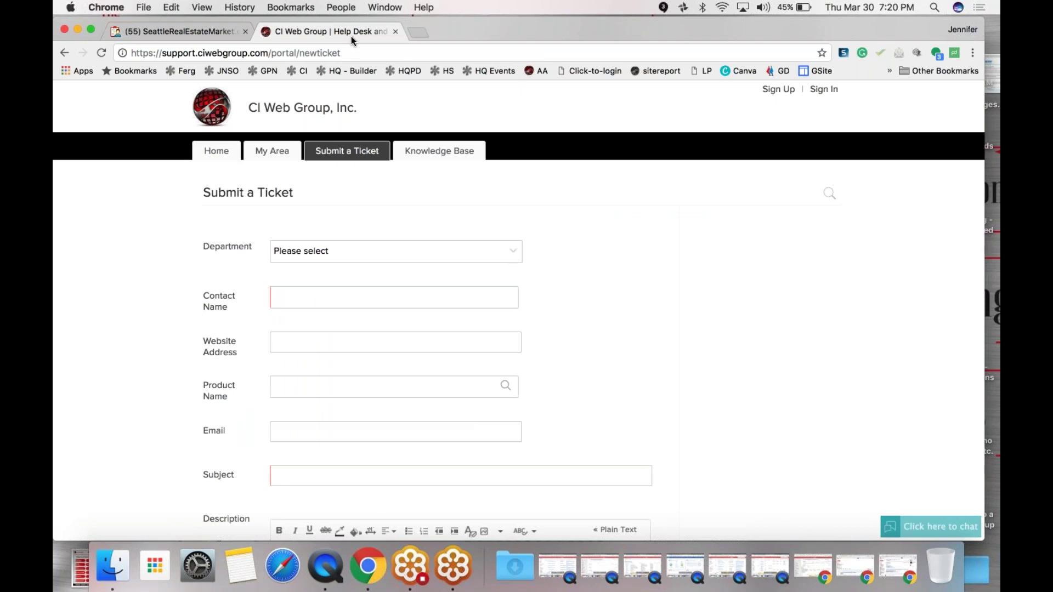
# Switch to the SeattleRealEstateMarket.com - Website dashboard tab in Chrome.
pyautogui.click(154, 37)
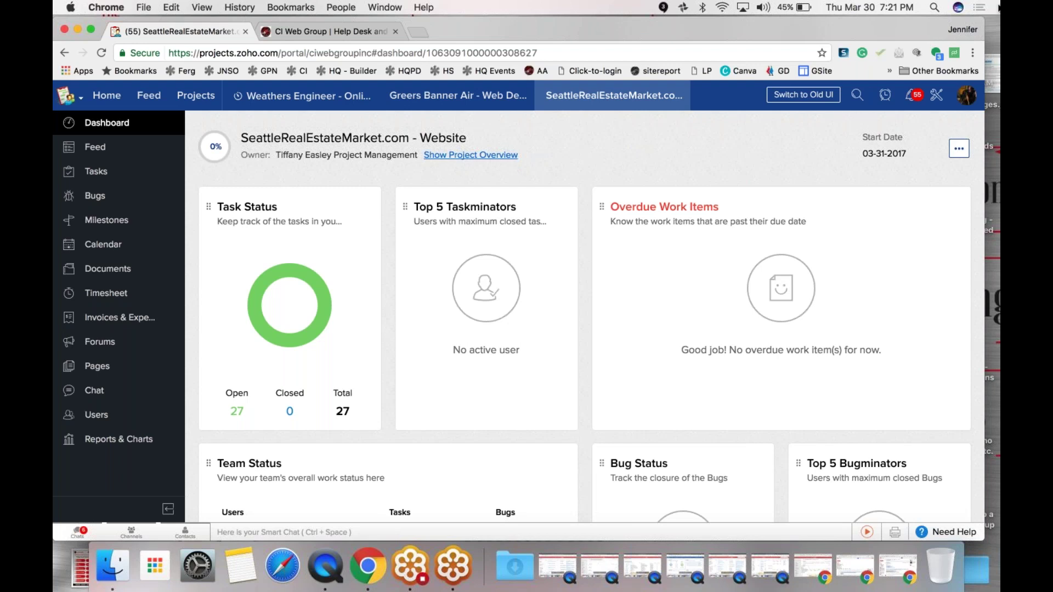
pyautogui.click(988, 45)
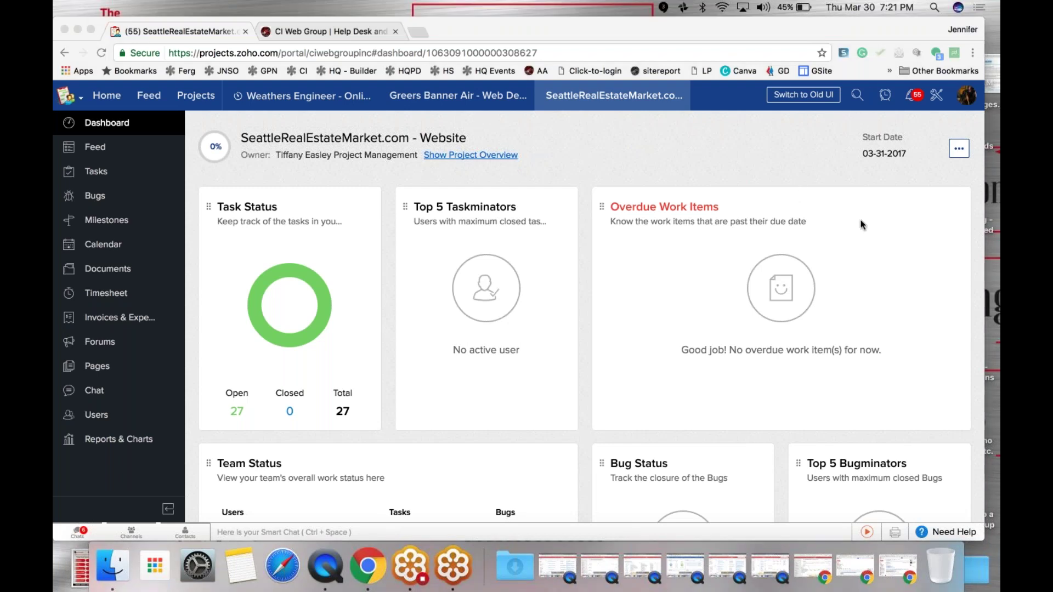